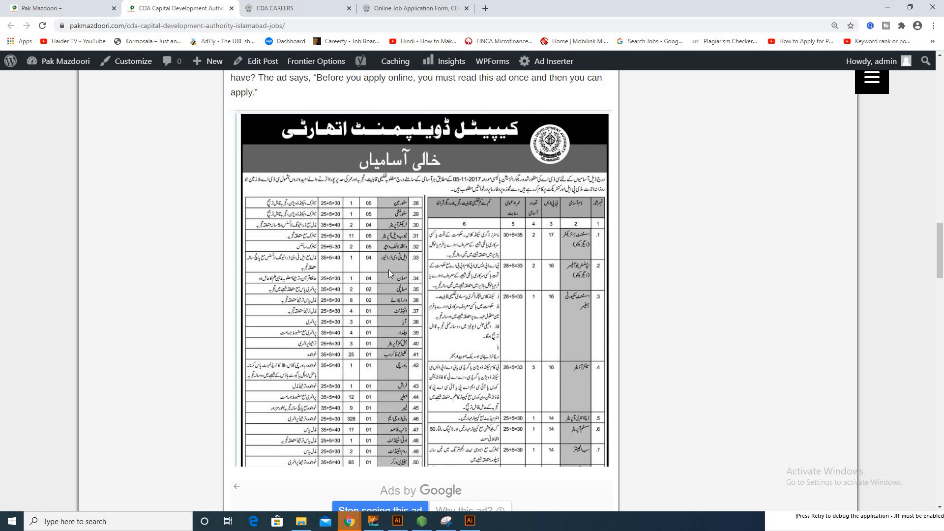
# Go via the CDA careers tab to the online application form tab with Cook selected.
pyautogui.click(268, 8)
pyautogui.click(386, 7)
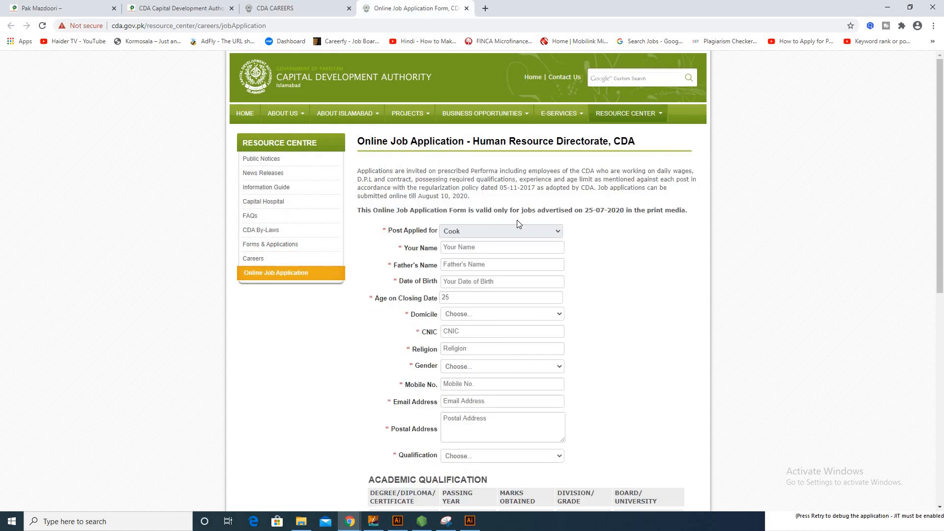
# Go via the CDA careers page back to the Pak Mazdoori CDA Capital Development Authority post.
pyautogui.click(294, 7)
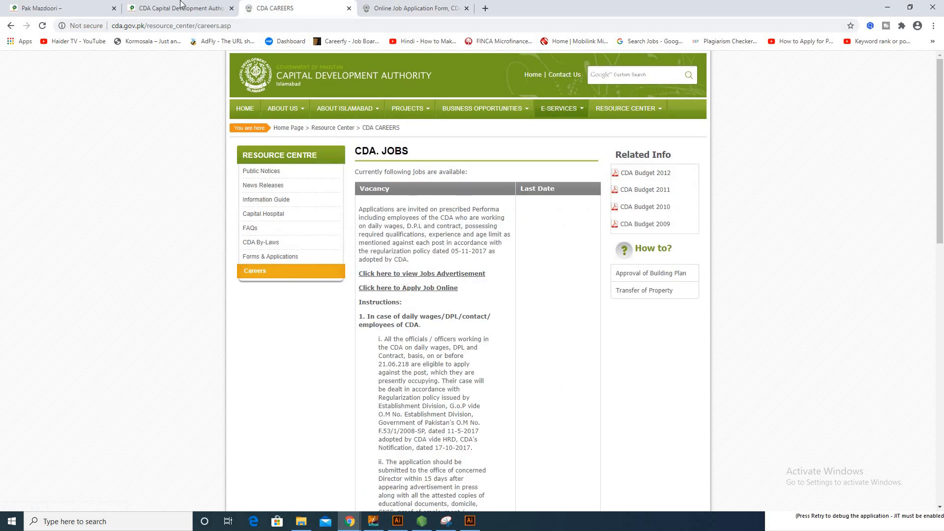
pyautogui.click(183, 7)
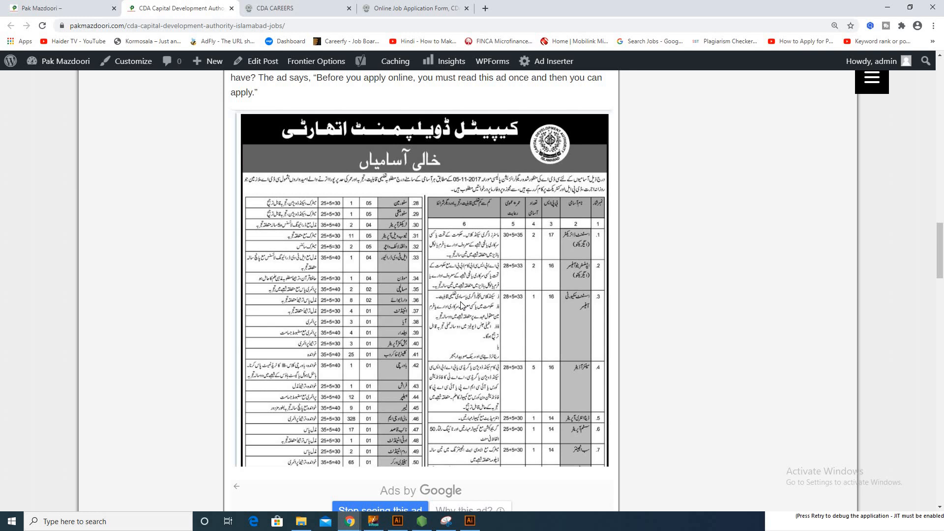
# Scroll the CDA job ad down to How To Apply, with the cda.gov.pk link and last date 10-08-2020.
pyautogui.scroll(-10, 462, 305)
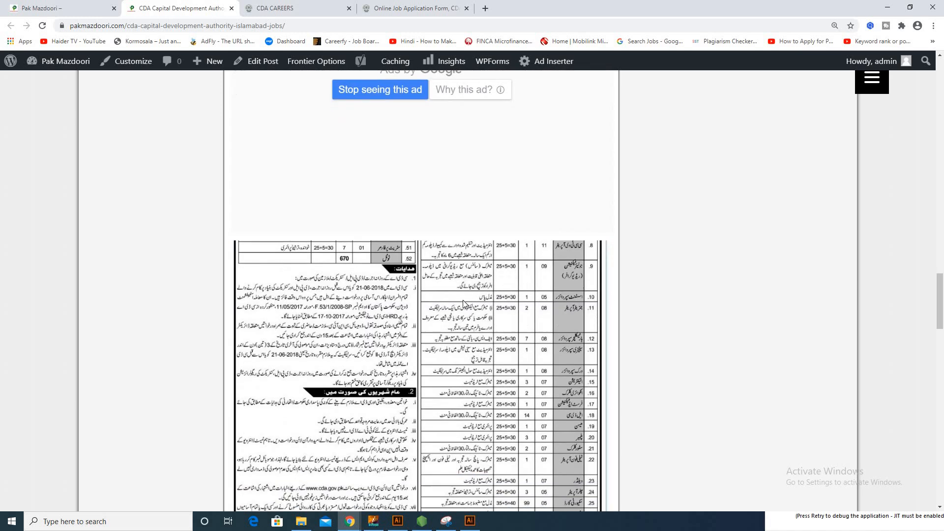
pyautogui.scroll(-1, 463, 303)
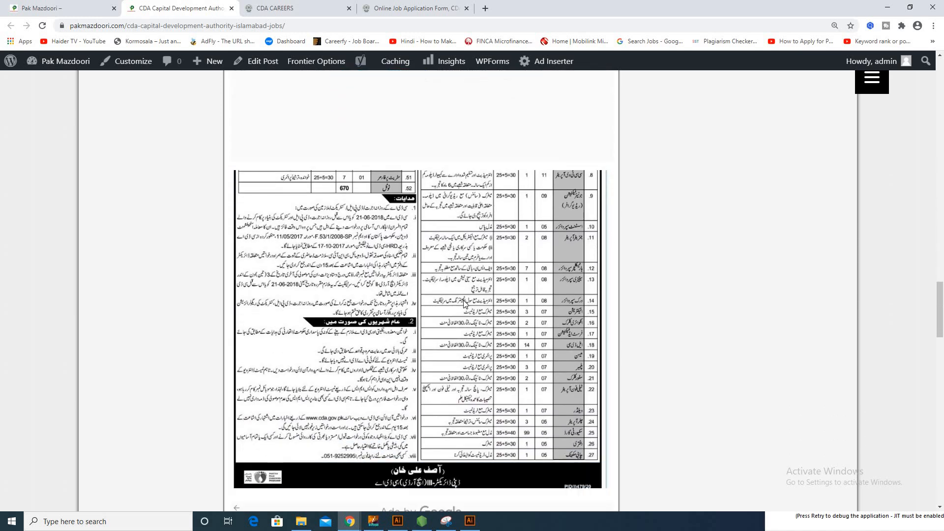
pyautogui.scroll(15, 470, 290)
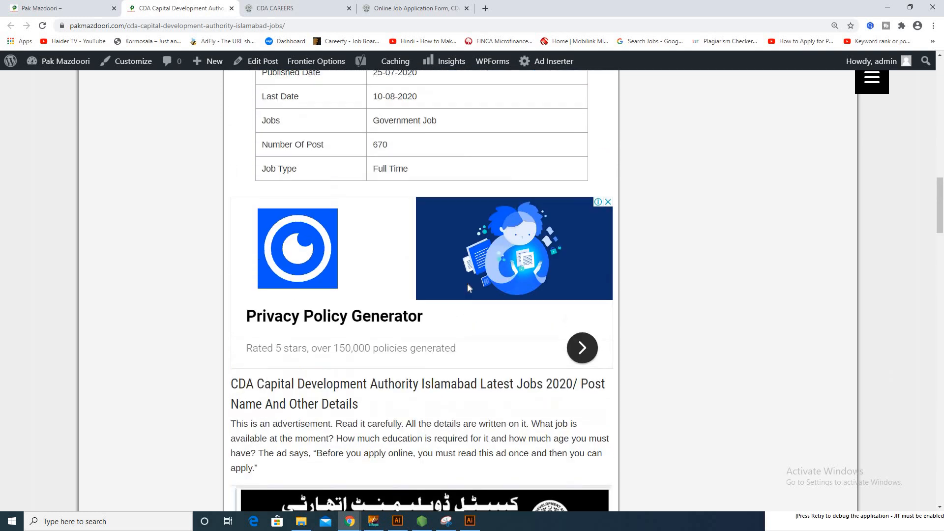
pyautogui.scroll(9, 470, 289)
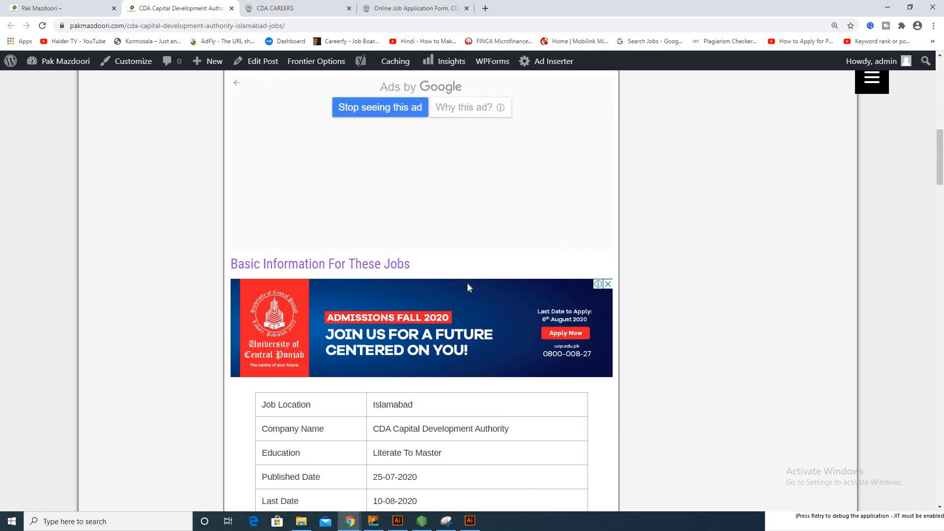
pyautogui.scroll(1, 467, 284)
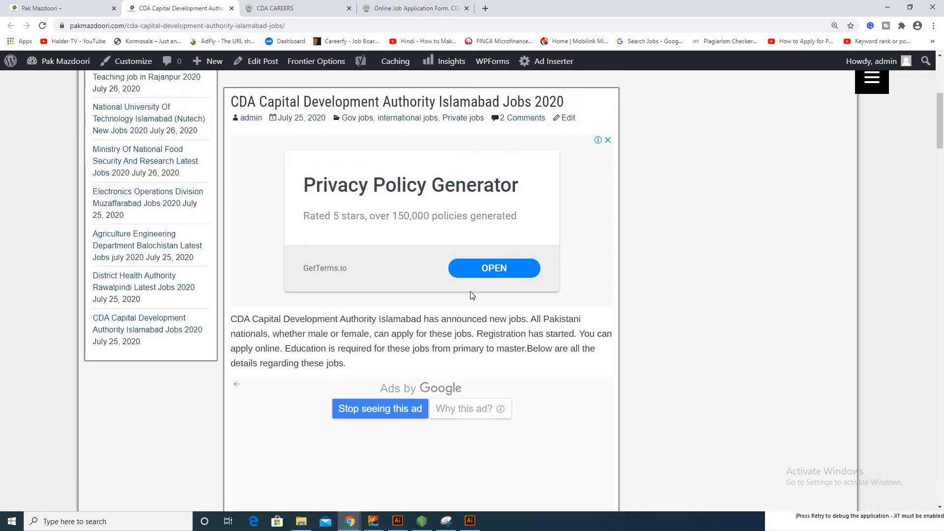
pyautogui.scroll(-8, 470, 290)
pyautogui.scroll(-12, 471, 292)
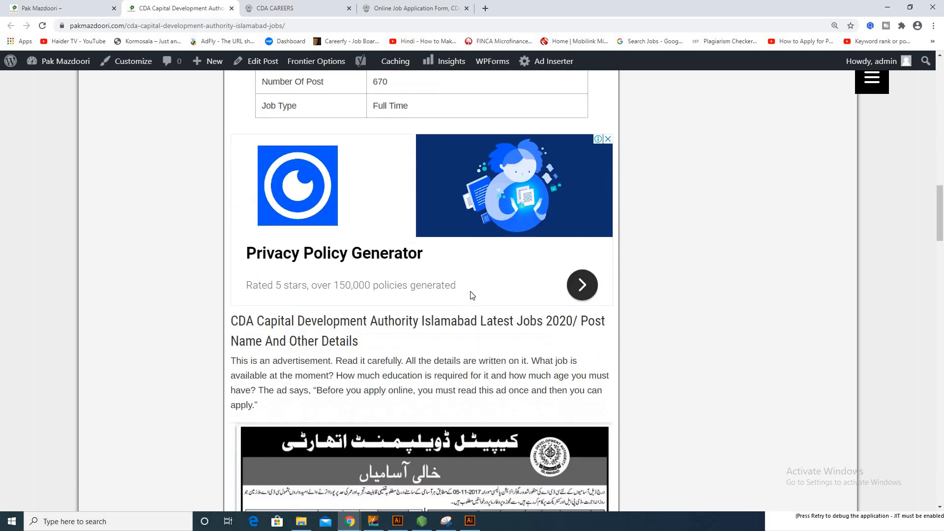
pyautogui.scroll(-1, 470, 294)
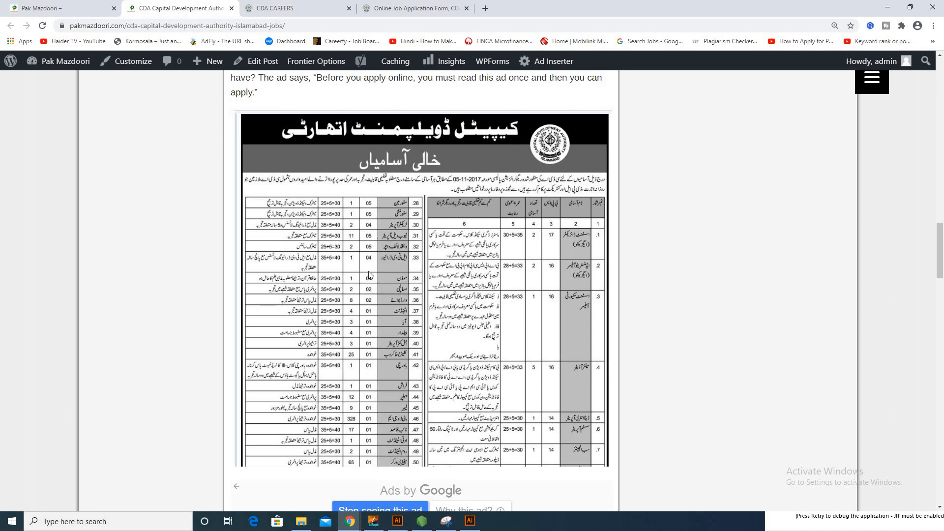
pyautogui.scroll(-5, 362, 278)
pyautogui.scroll(-3, 362, 278)
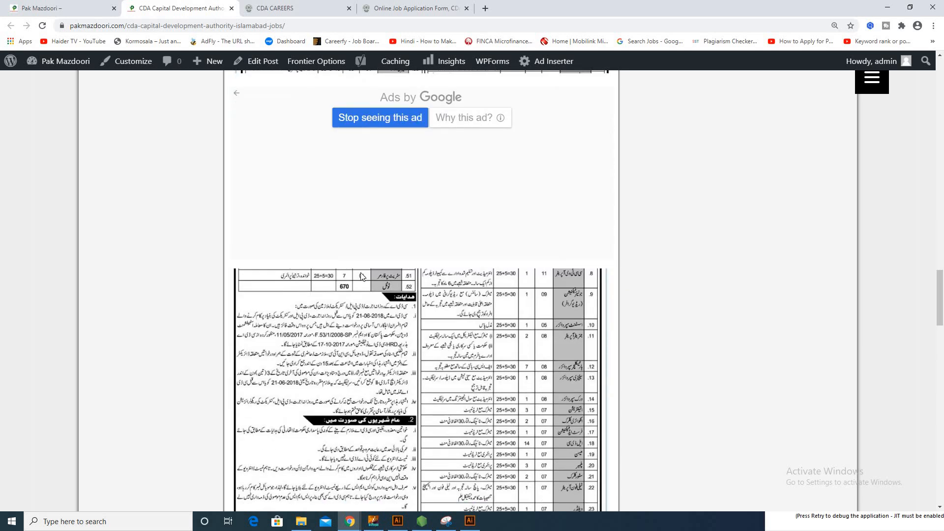
pyautogui.scroll(4, 362, 276)
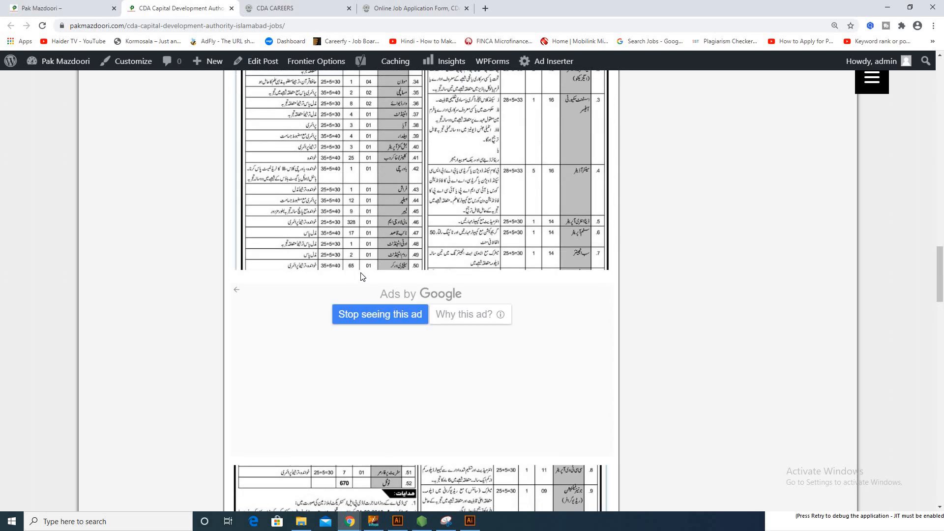
pyautogui.scroll(-20, 362, 276)
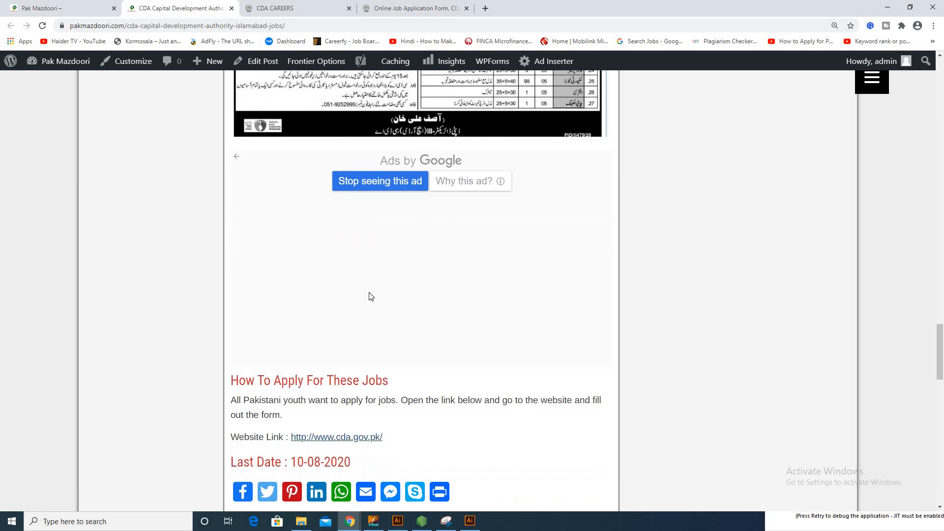
pyautogui.scroll(5, 369, 291)
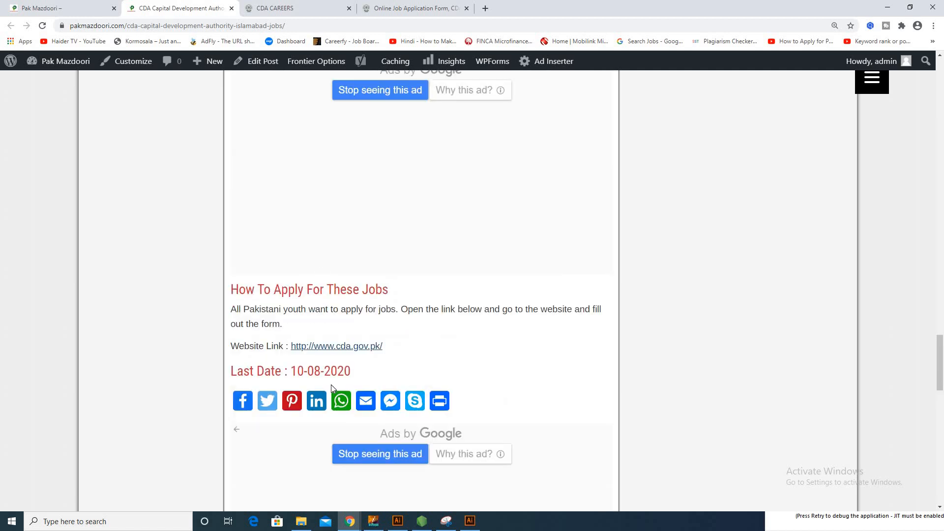
pyautogui.click(321, 348)
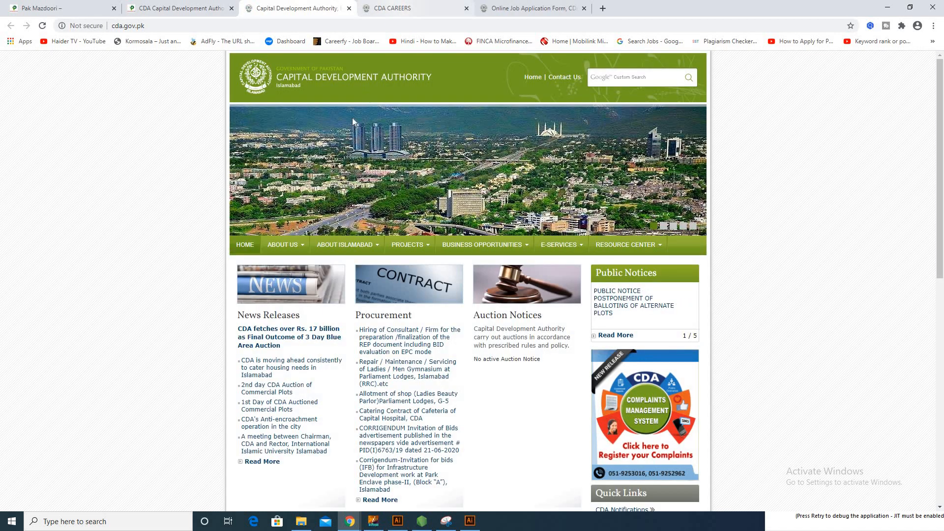
pyautogui.click(349, 8)
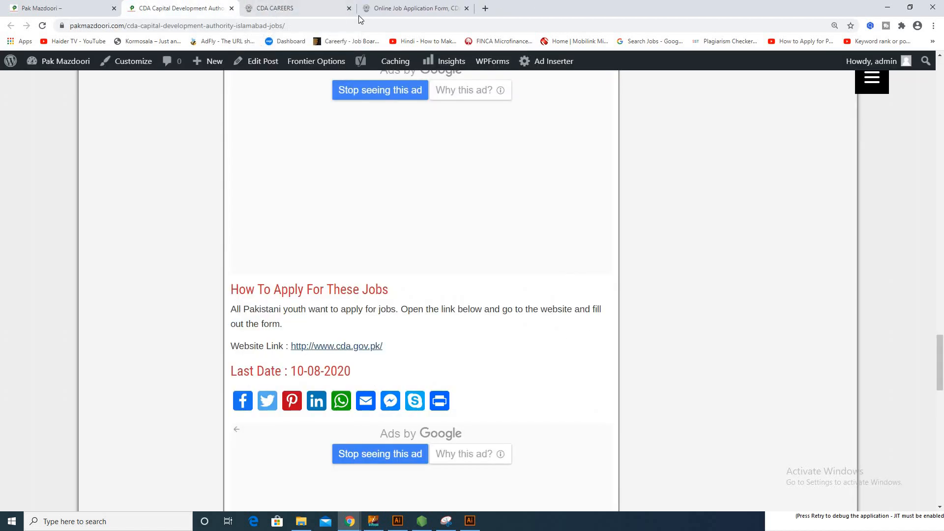
# Load pakmazdoori.com in a new tab by typing 'pak' in the address bar.
pyautogui.click(486, 8)
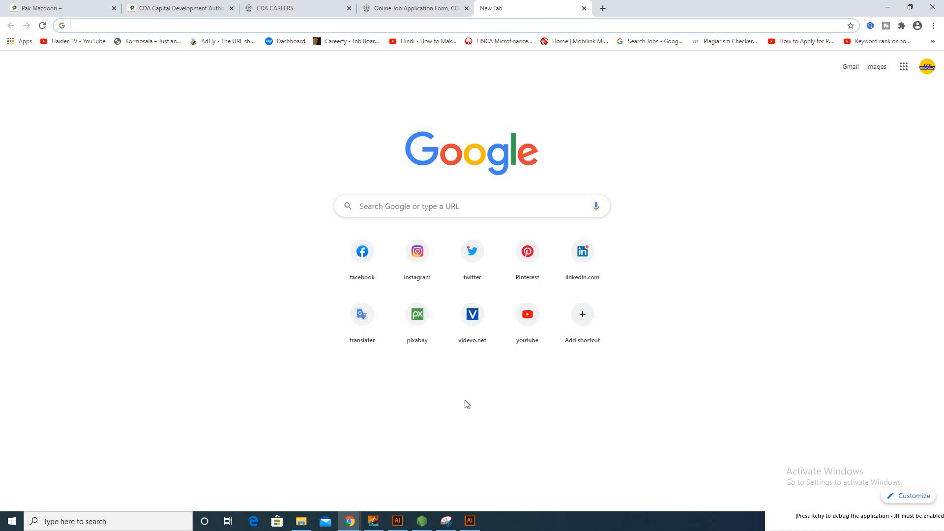
pyautogui.write('pak')
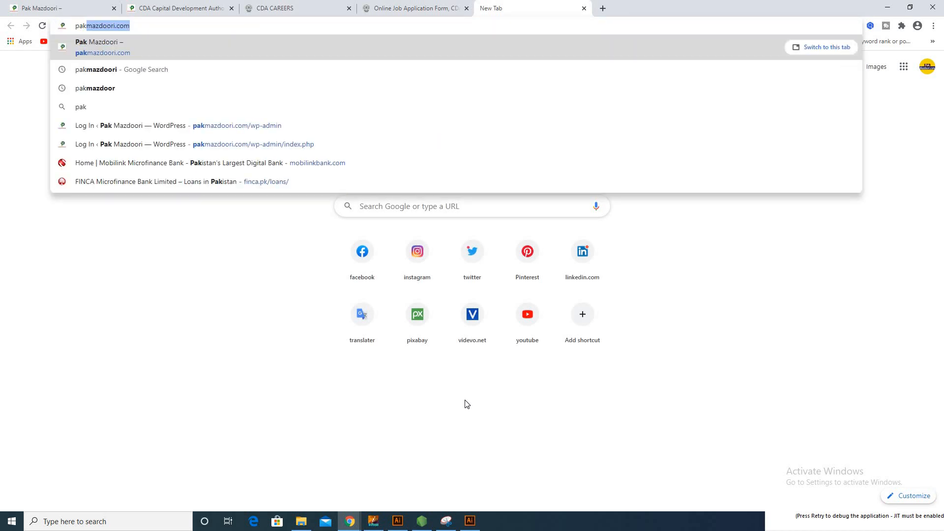
pyautogui.press('Return')
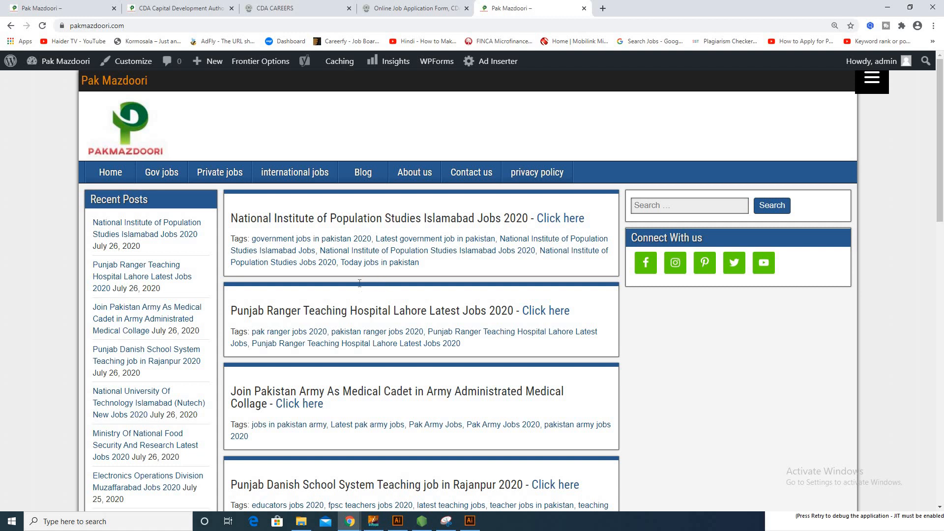
# Scroll through the recent job posts on the Pak Mazdoori home page.
pyautogui.scroll(-1, 359, 283)
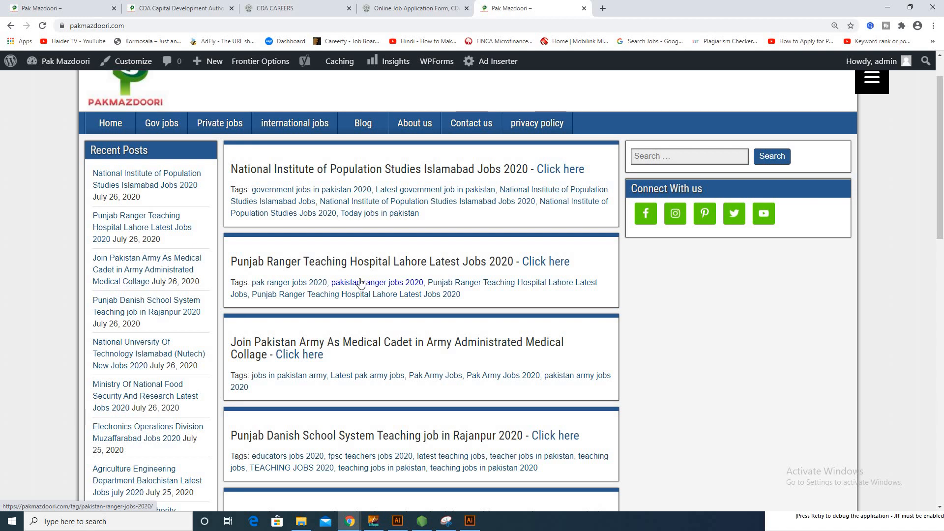
pyautogui.scroll(-2, 359, 283)
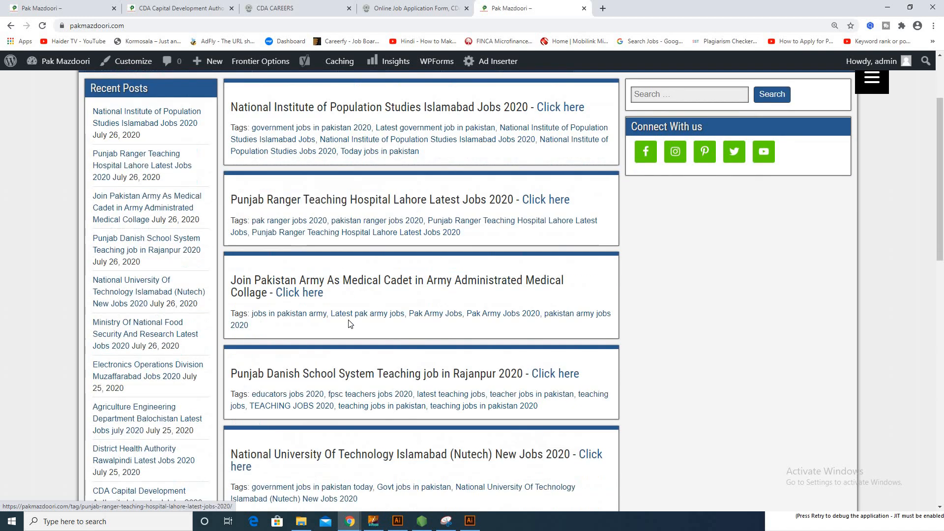
pyautogui.scroll(3, 342, 325)
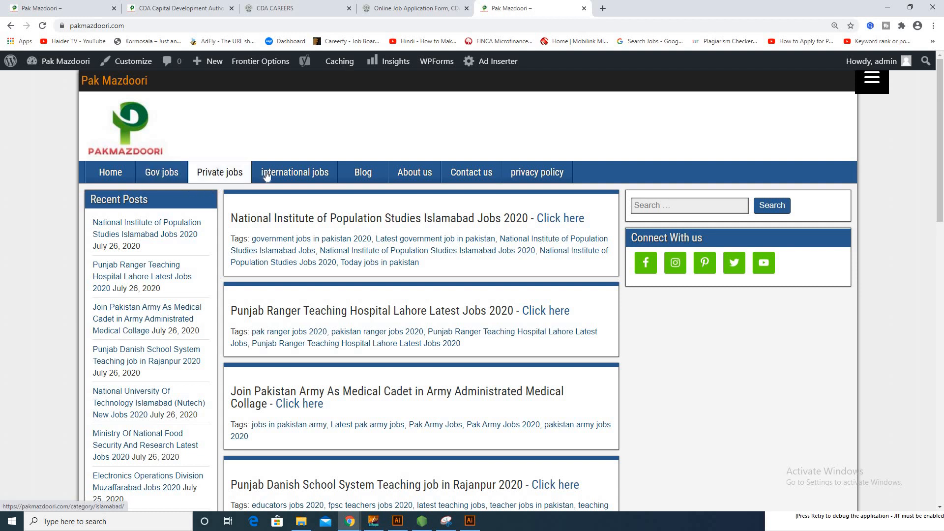
# Open the Gov jobs category and scroll down toward the CDA Islamabad Jobs 2020 post.
pyautogui.click(169, 175)
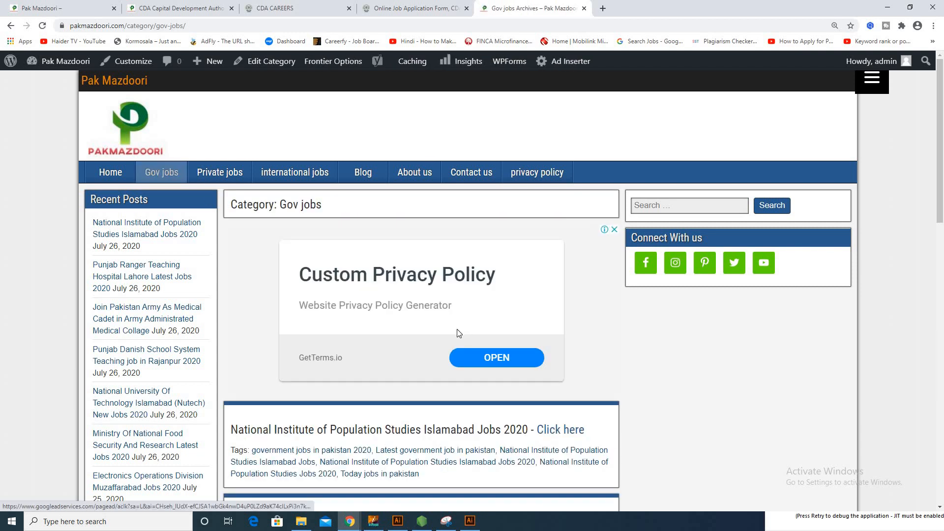
pyautogui.scroll(-15, 458, 333)
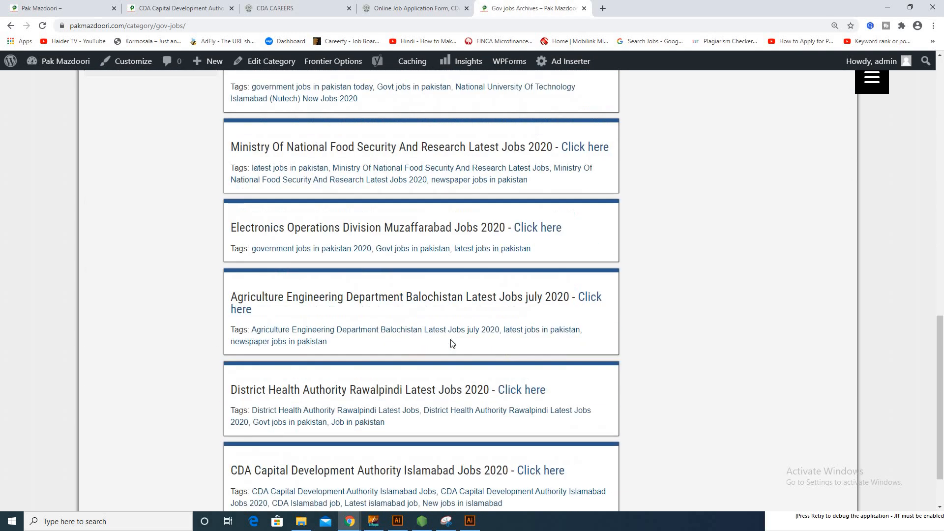
pyautogui.scroll(-2, 451, 342)
pyautogui.scroll(5, 445, 342)
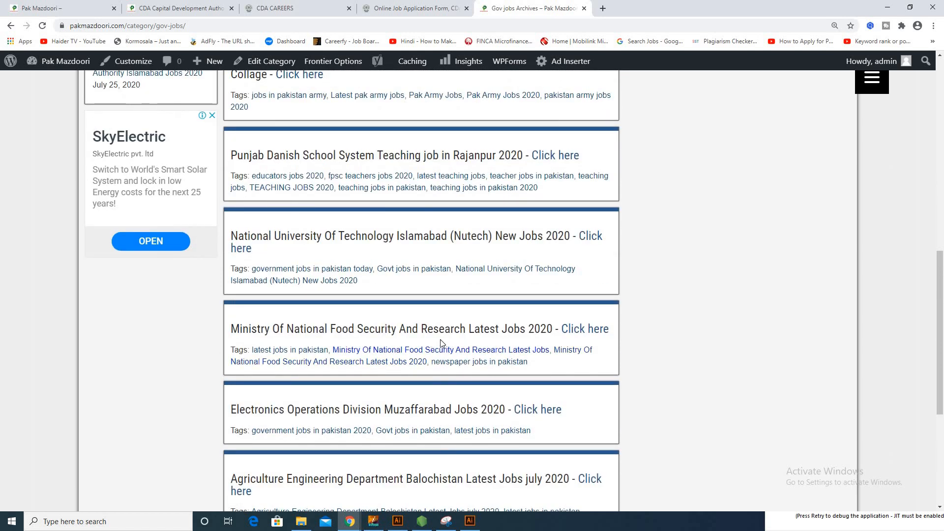
pyautogui.scroll(1, 443, 334)
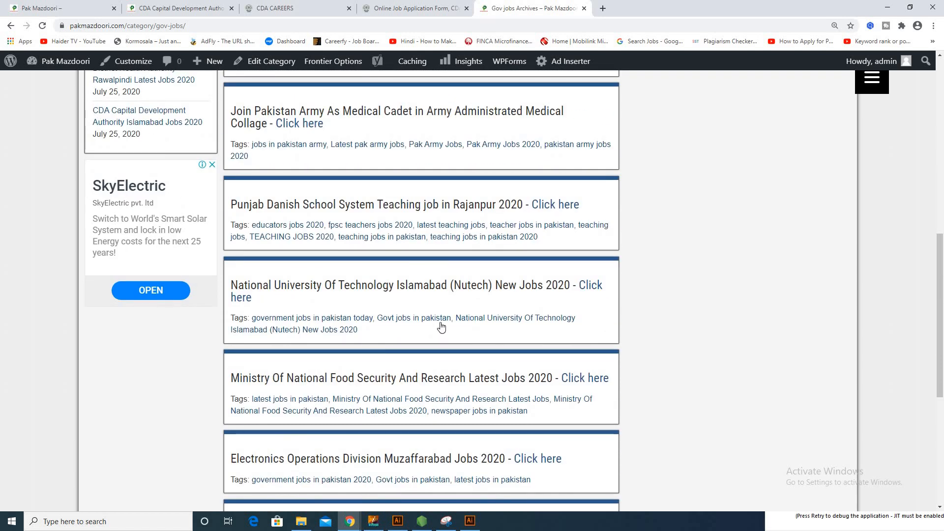
pyautogui.scroll(6, 441, 327)
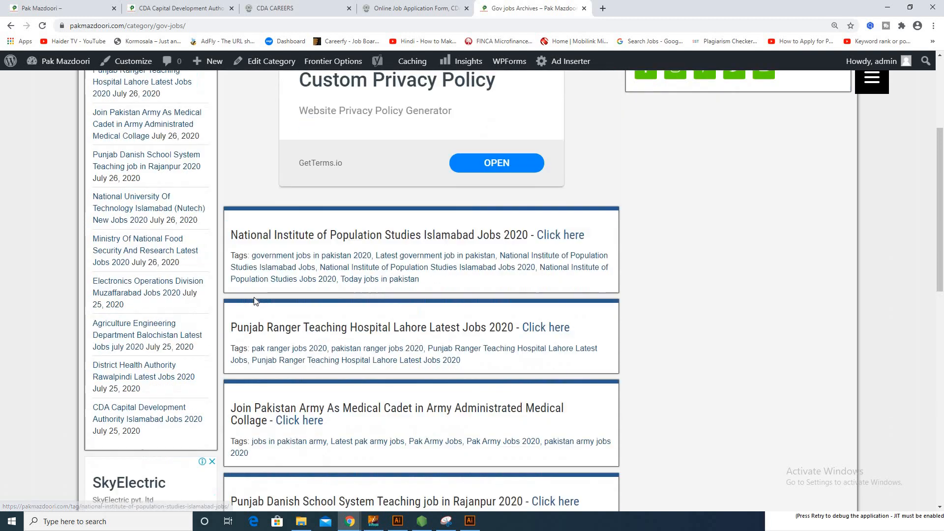
pyautogui.scroll(-5, 255, 301)
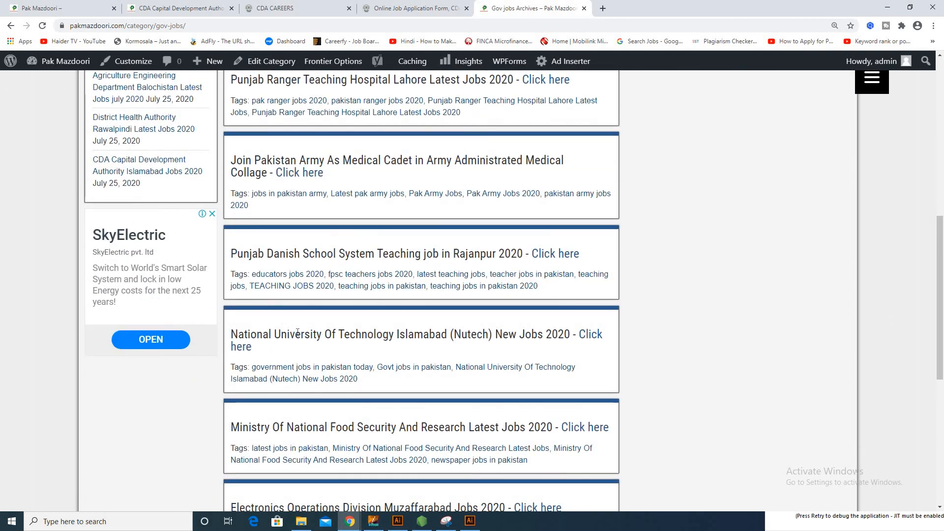
pyautogui.scroll(-7, 298, 332)
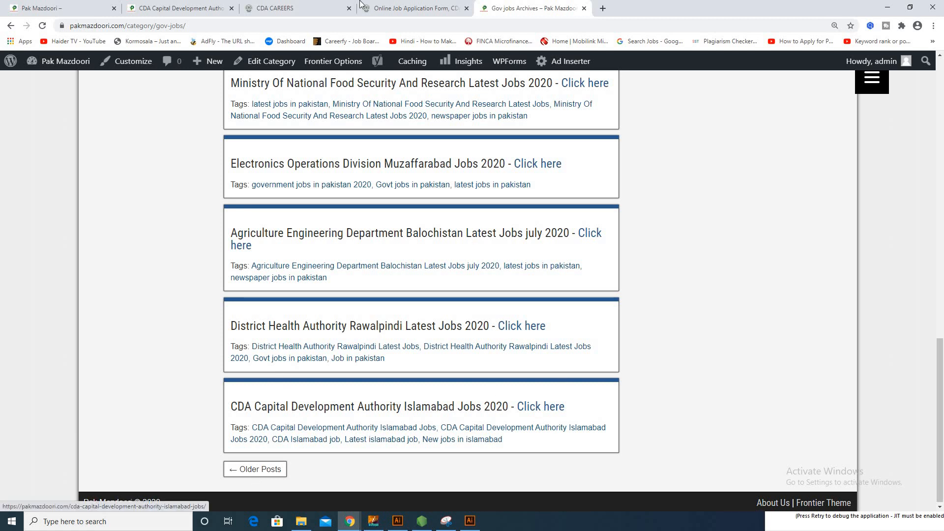
# Read the CDA jobs post down to How To Apply, then switch to the CDA careers tab with Ctrl+Tab.
pyautogui.click(238, 5)
pyautogui.scroll(7, 416, 315)
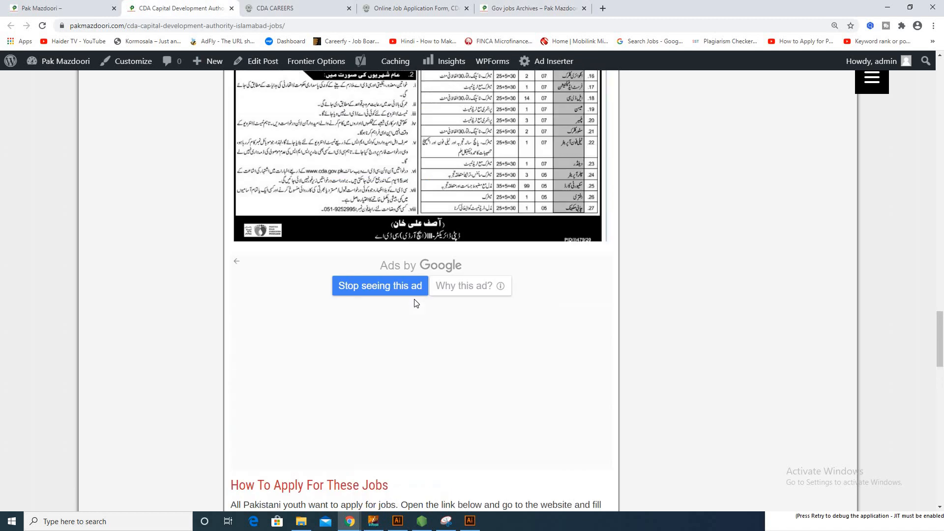
pyautogui.scroll(10, 414, 301)
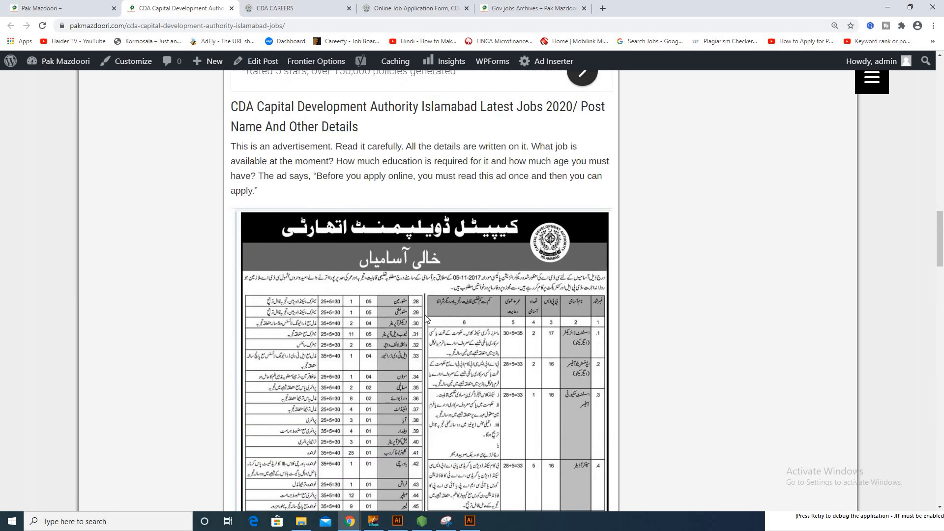
pyautogui.scroll(-15, 391, 317)
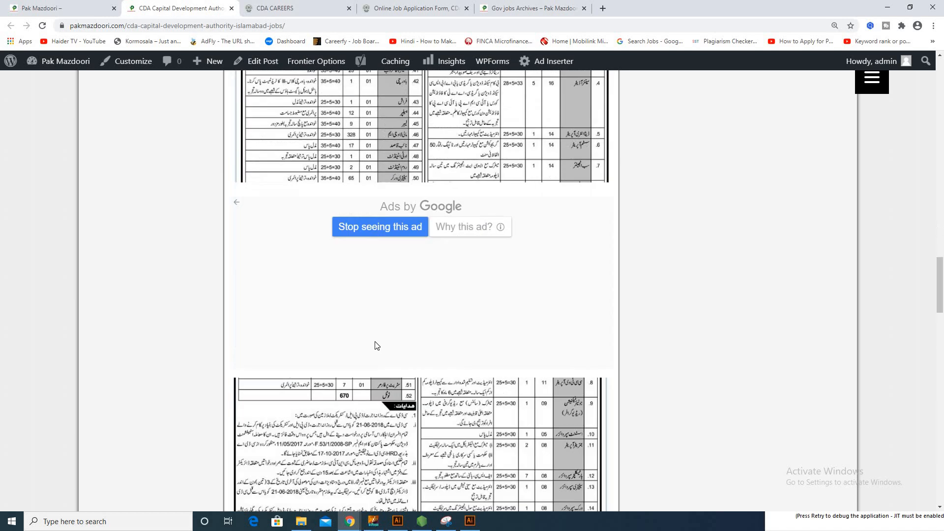
pyautogui.scroll(-8, 364, 361)
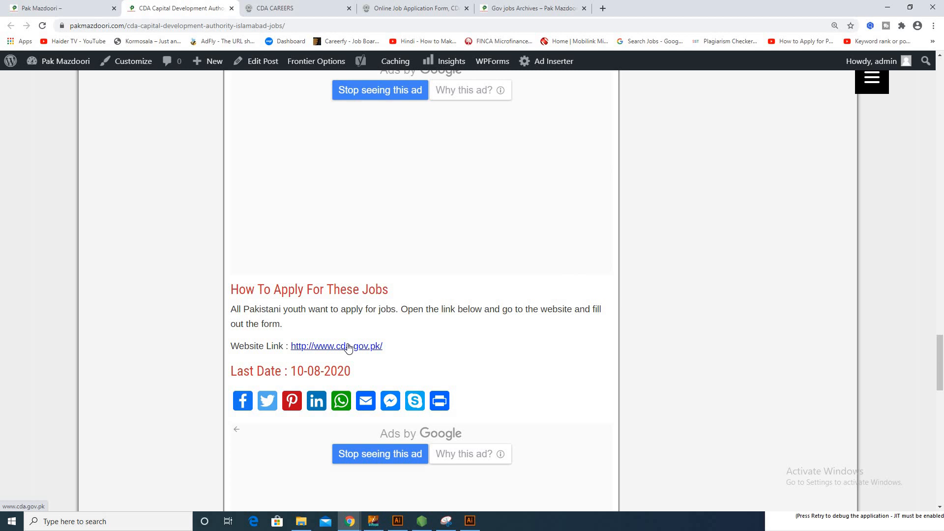
pyautogui.hotkey('ctrl', 'Tab')
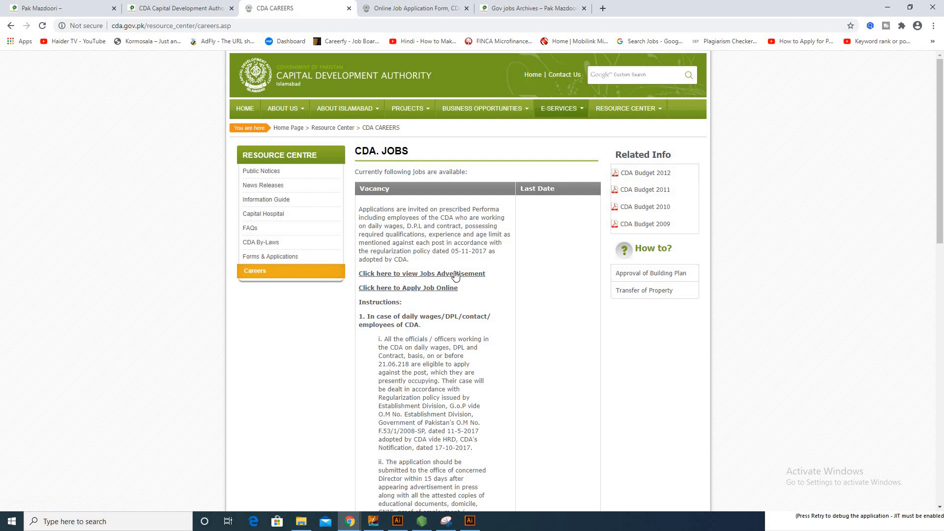
pyautogui.click(455, 274)
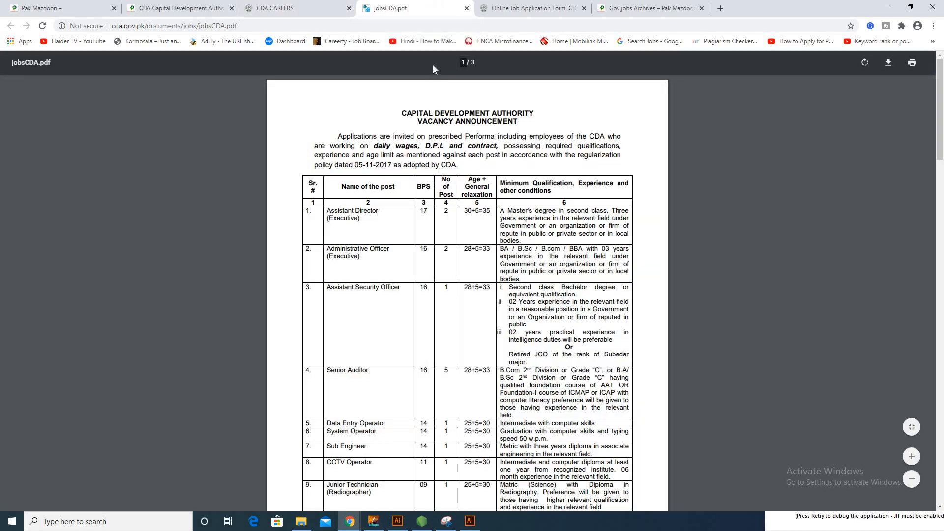
pyautogui.click(464, 10)
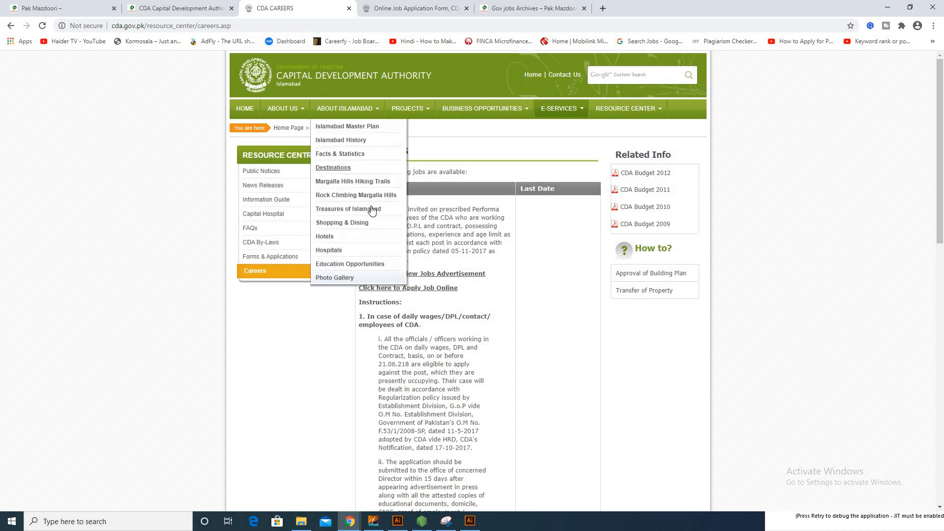
pyautogui.hotkey('ctrl', 'shift', 'Tab')
pyautogui.scroll(-7, 371, 247)
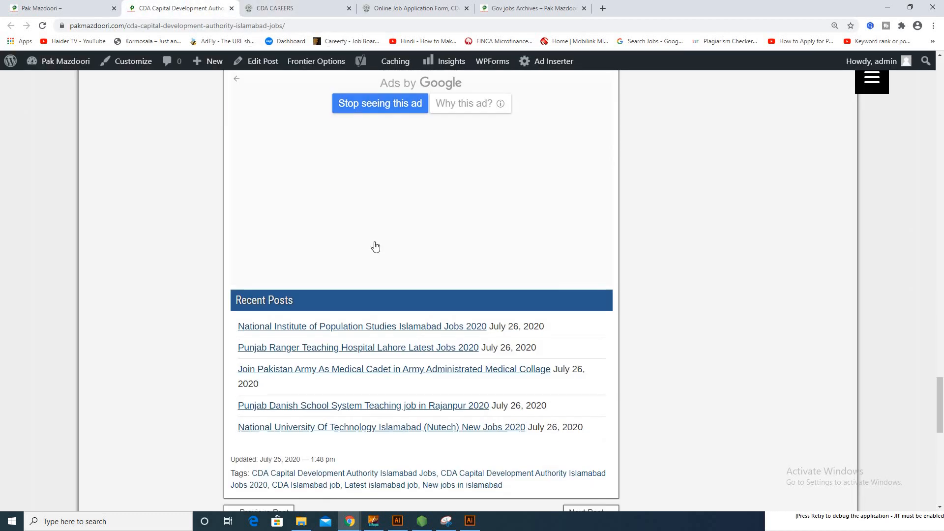
pyautogui.scroll(13, 373, 248)
pyautogui.scroll(11, 379, 246)
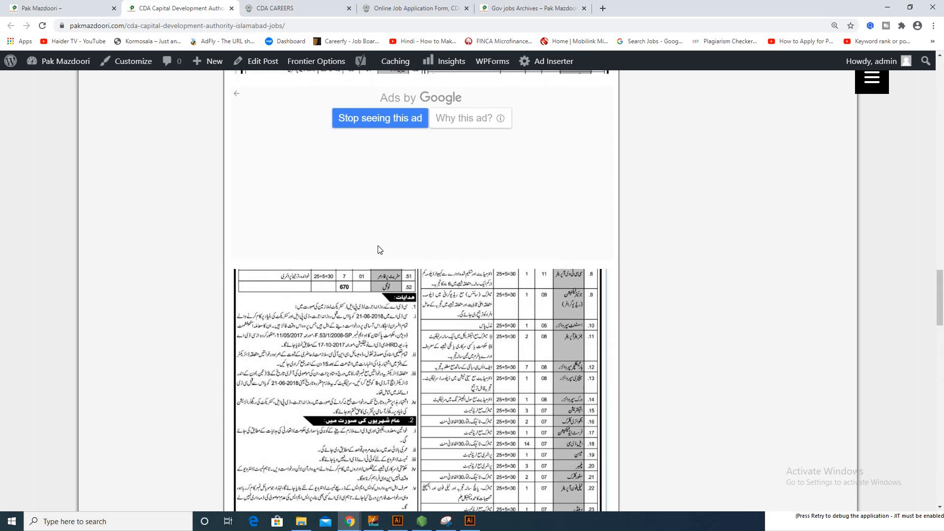
pyautogui.click(261, 6)
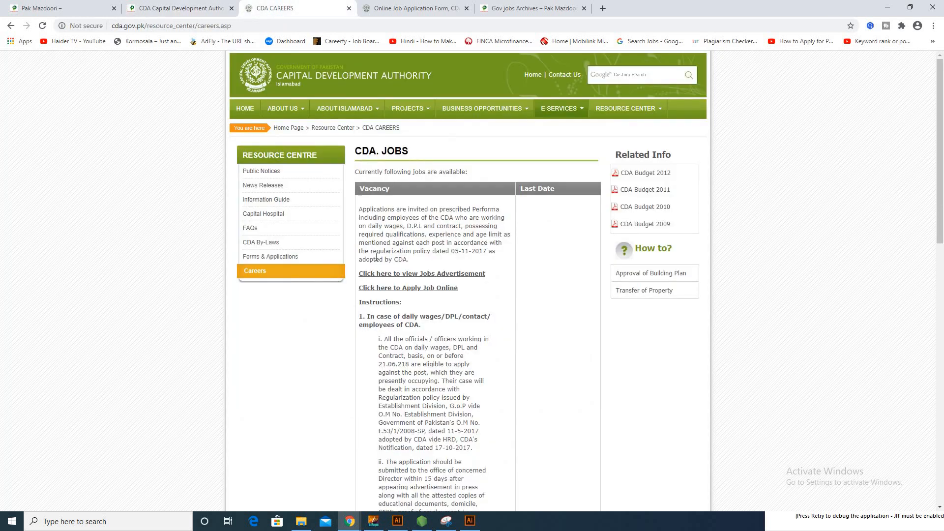
# Open 'Click here to Apply Job Online' and choose Cook as the post applied for.
pyautogui.click(424, 288)
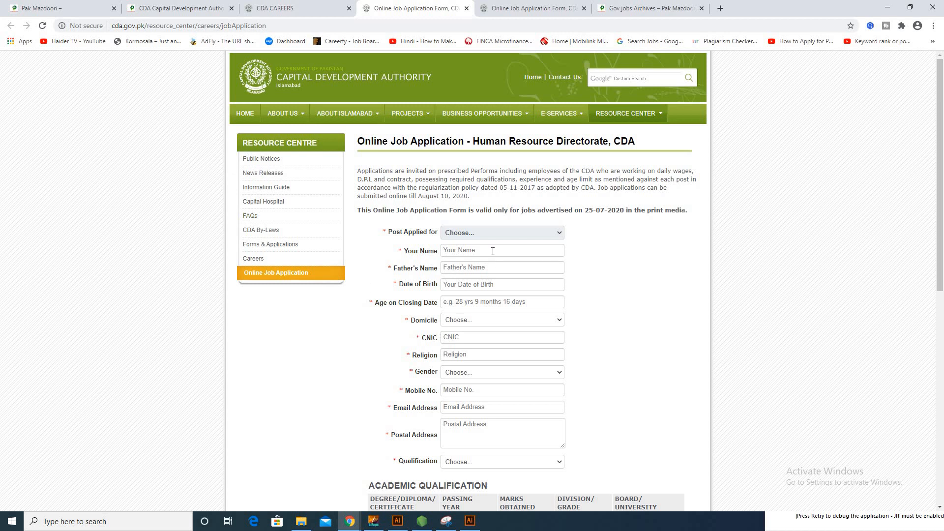
pyautogui.click(485, 234)
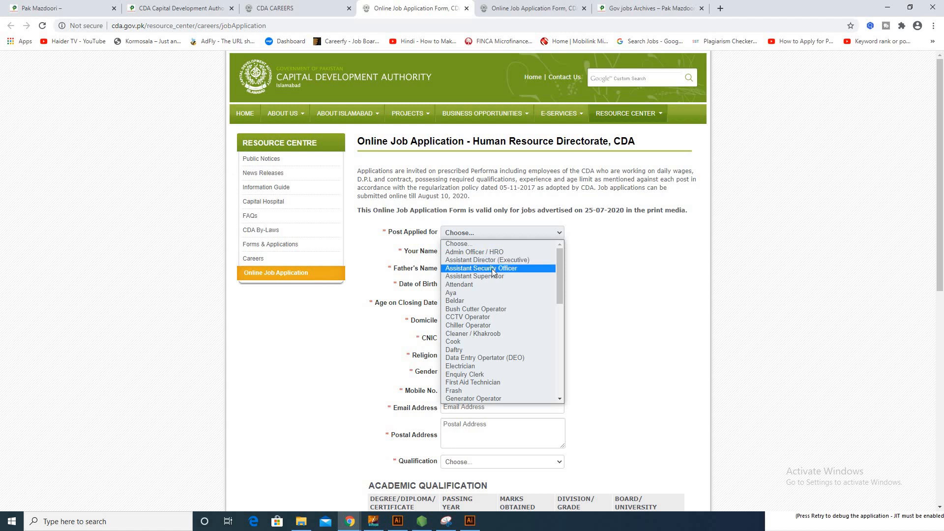
pyautogui.scroll(-8, 502, 310)
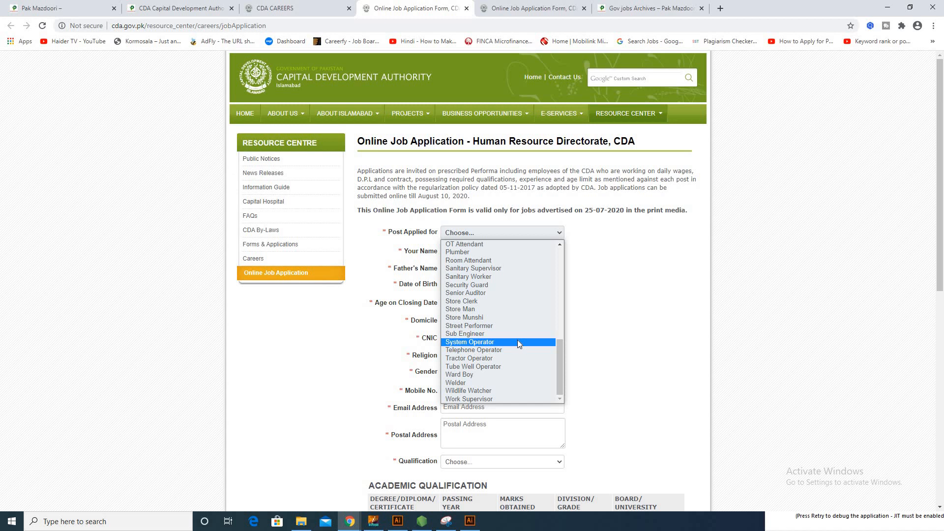
pyautogui.scroll(8, 517, 340)
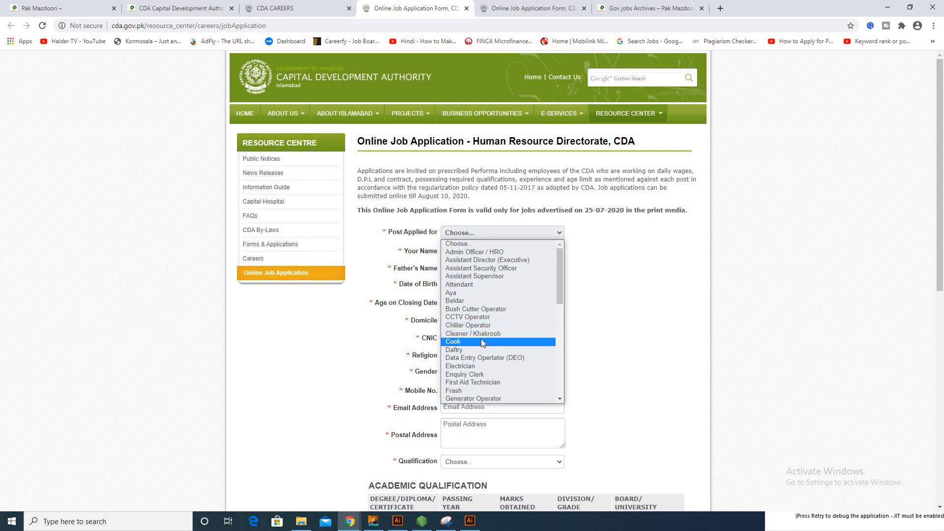
pyautogui.click(481, 341)
pyautogui.click(481, 337)
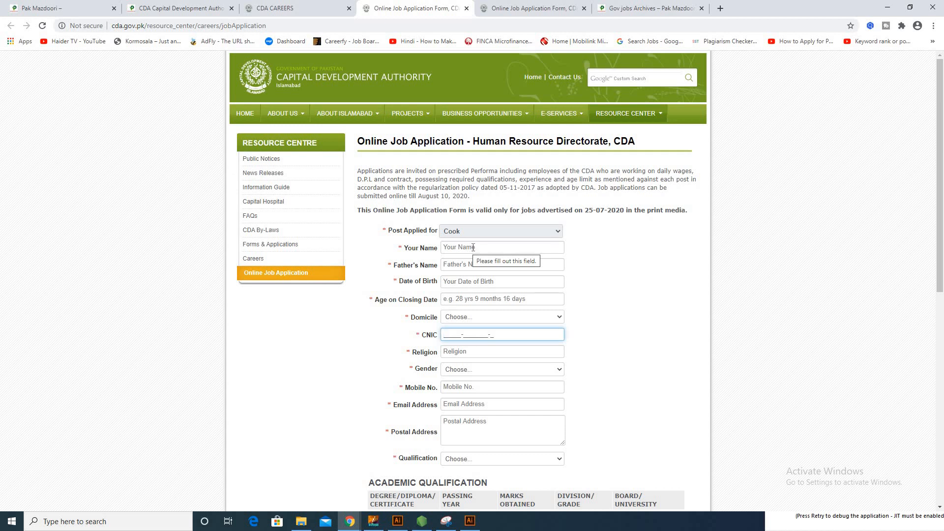
# Enter the applicant's name and father's name on the form.
pyautogui.click(471, 247)
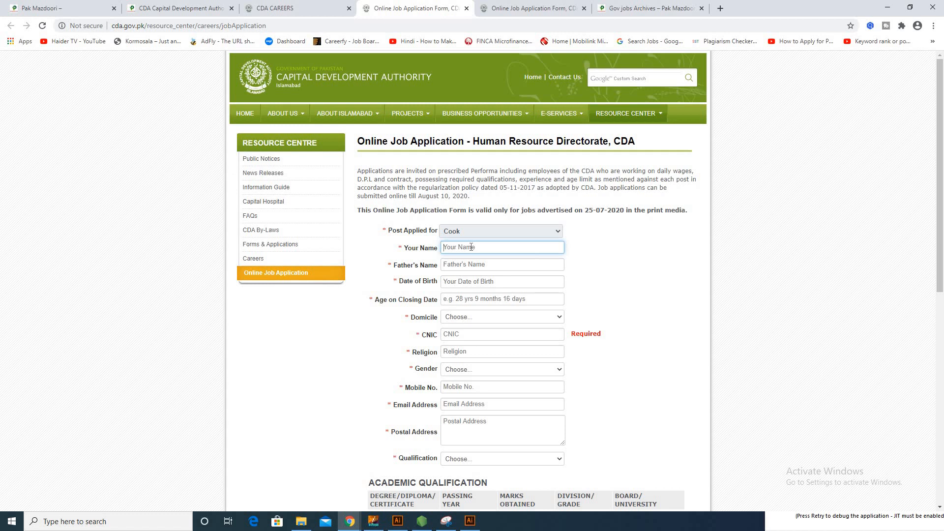
pyautogui.click(499, 264)
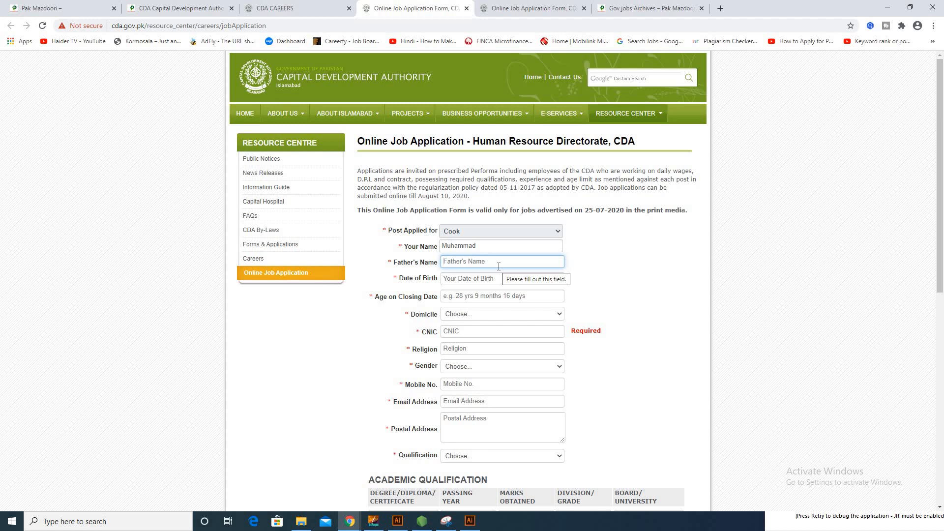
pyautogui.write('yousaf')
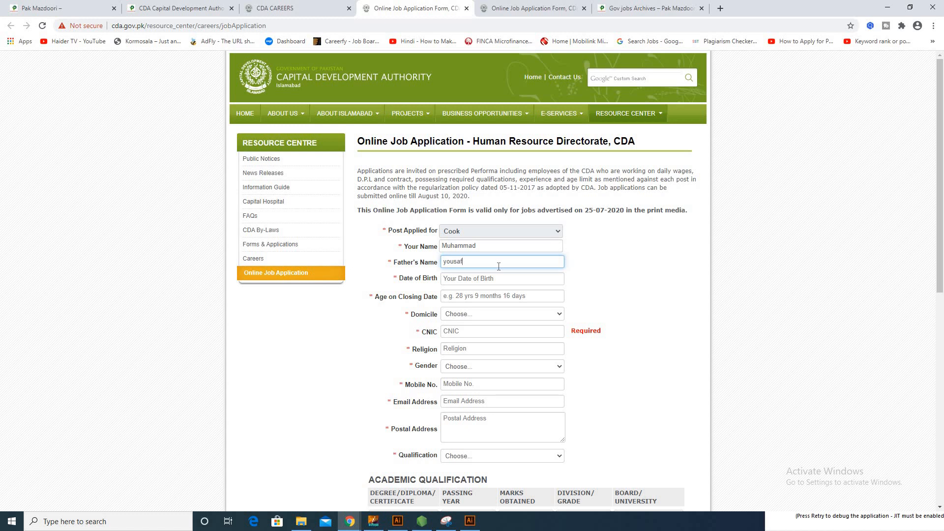
# Set date of birth to 13 July 2020 and age on closing date to 25.
pyautogui.click(492, 276)
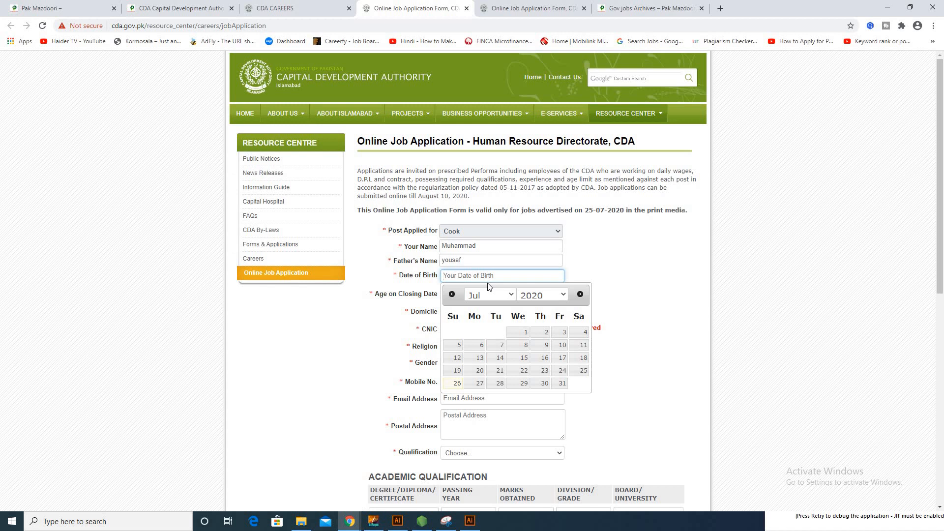
pyautogui.click(485, 359)
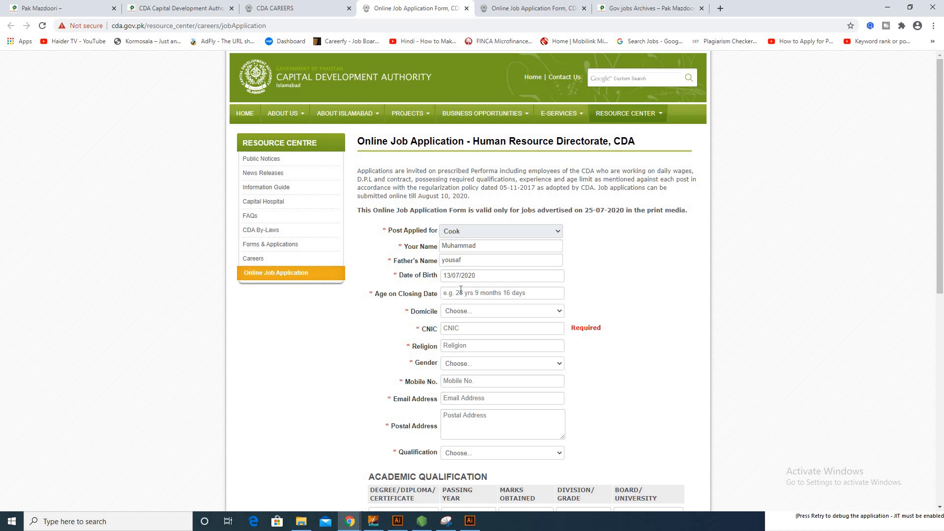
pyautogui.click(460, 291)
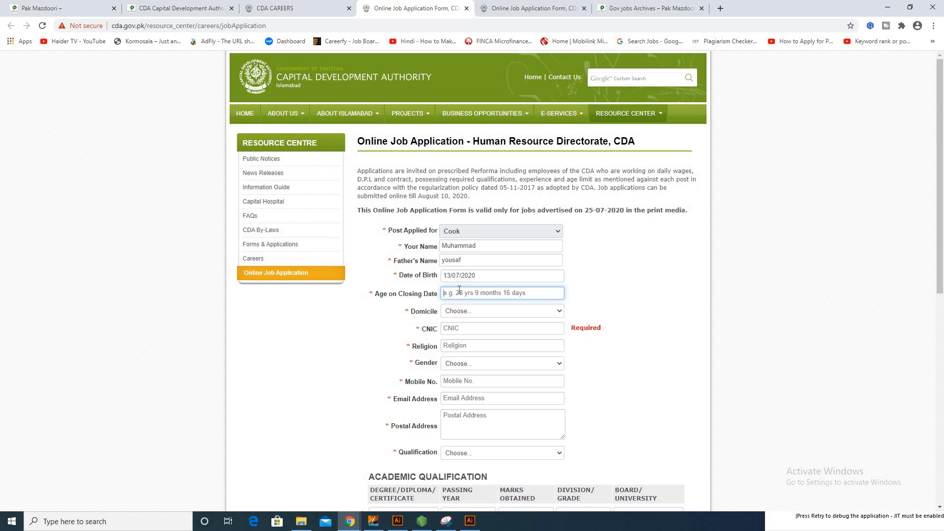
pyautogui.write('25')
pyautogui.click(464, 311)
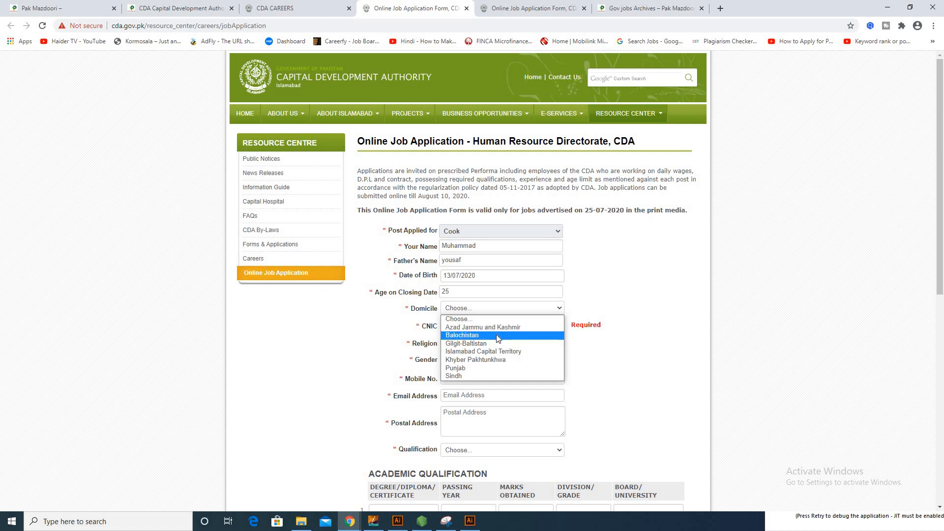
# Choose Punjab as the domicile and enter the applicant's CNIC number.
pyautogui.click(515, 366)
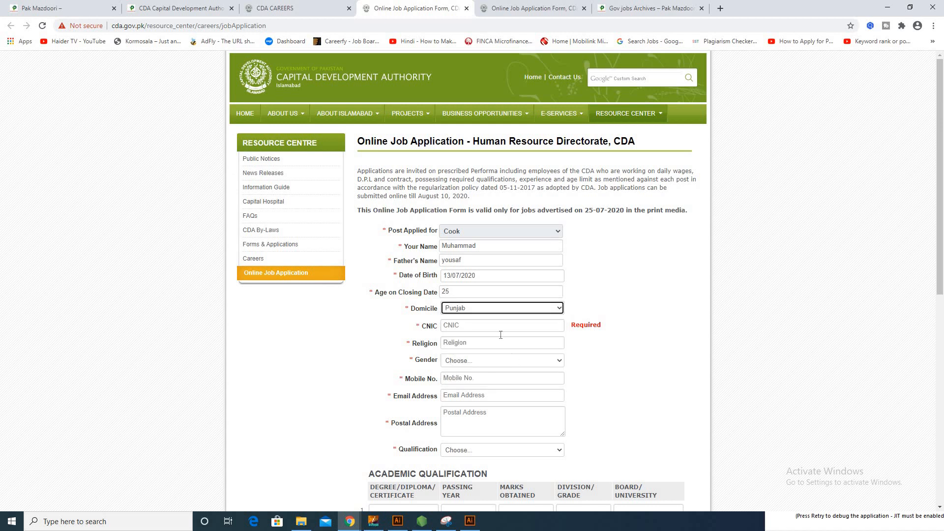
pyautogui.click(453, 330)
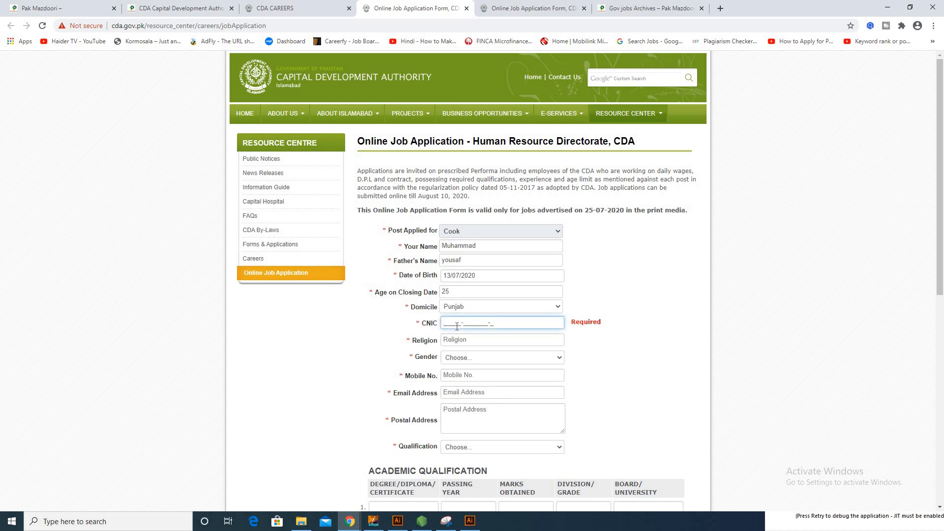
# Enter religion as 'islam' and select Male as the gender.
pyautogui.click(478, 339)
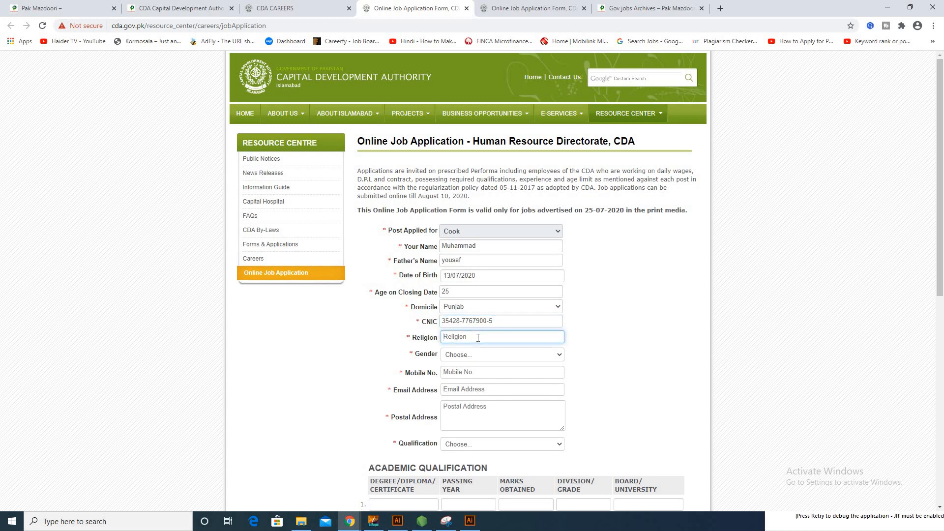
pyautogui.write('islam')
pyautogui.click(358, 353)
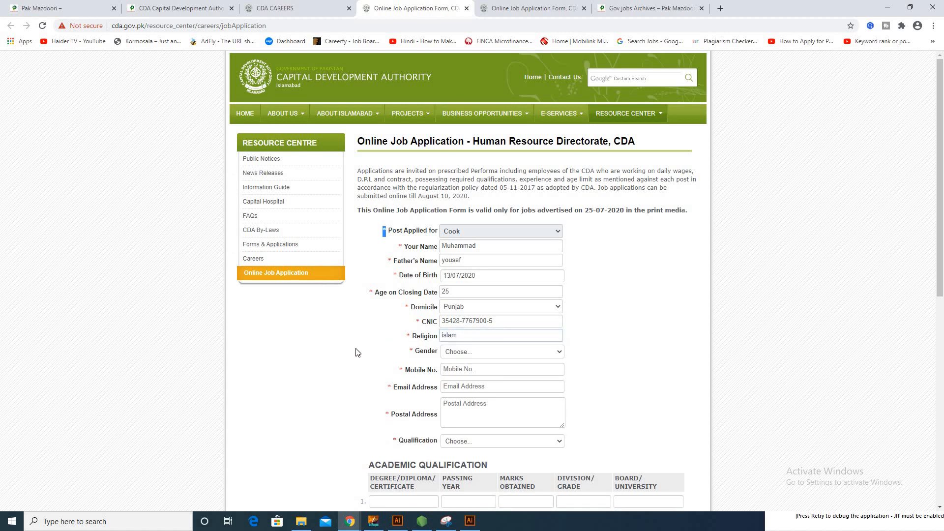
pyautogui.click(459, 351)
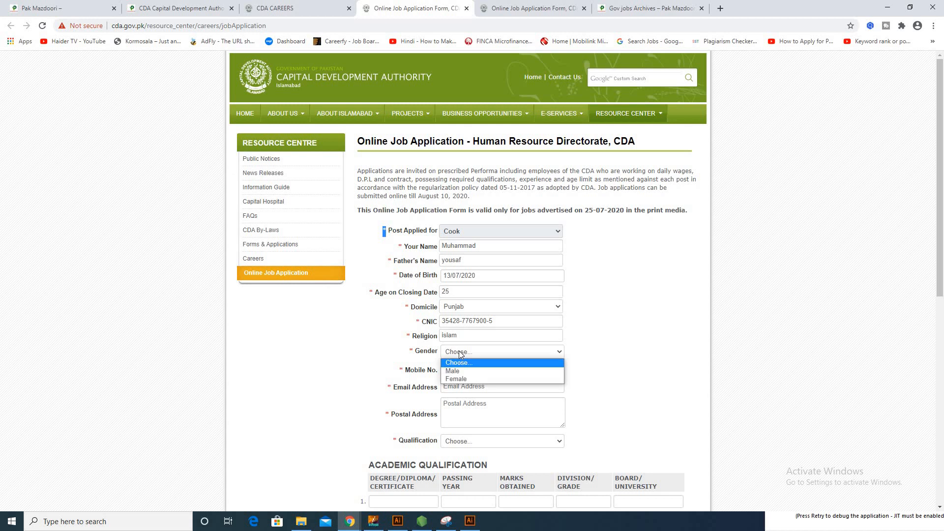
pyautogui.click(478, 371)
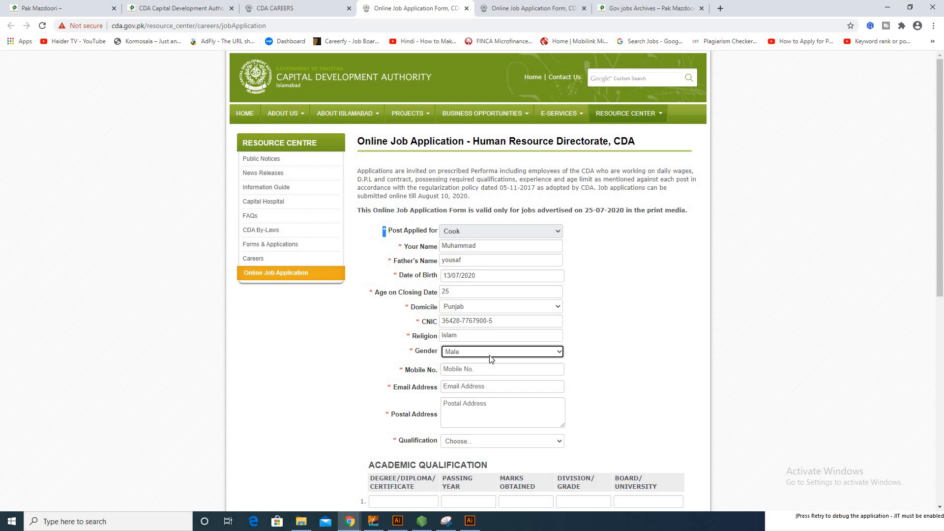
pyautogui.scroll(-1, 474, 336)
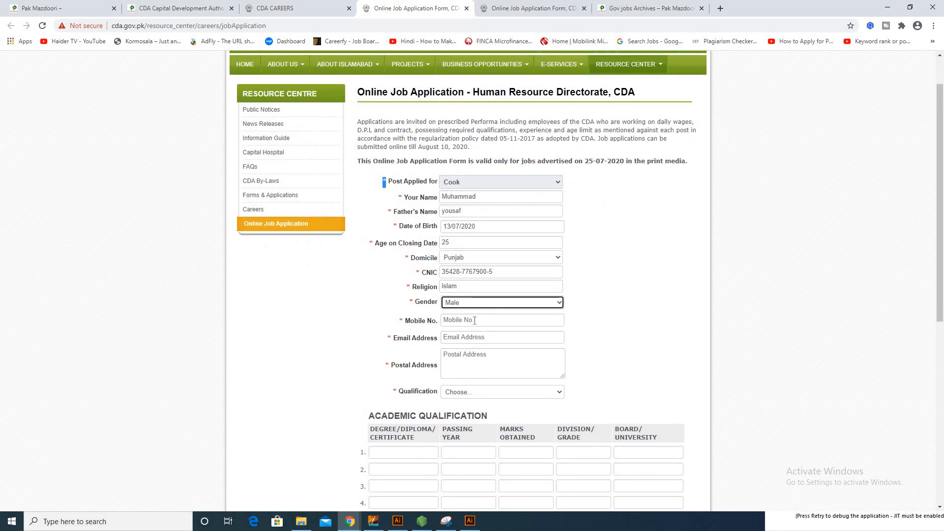
# Enter a partial mobile number and an invalid short entry in the Email field, then move to Postal Address.
pyautogui.click(473, 320)
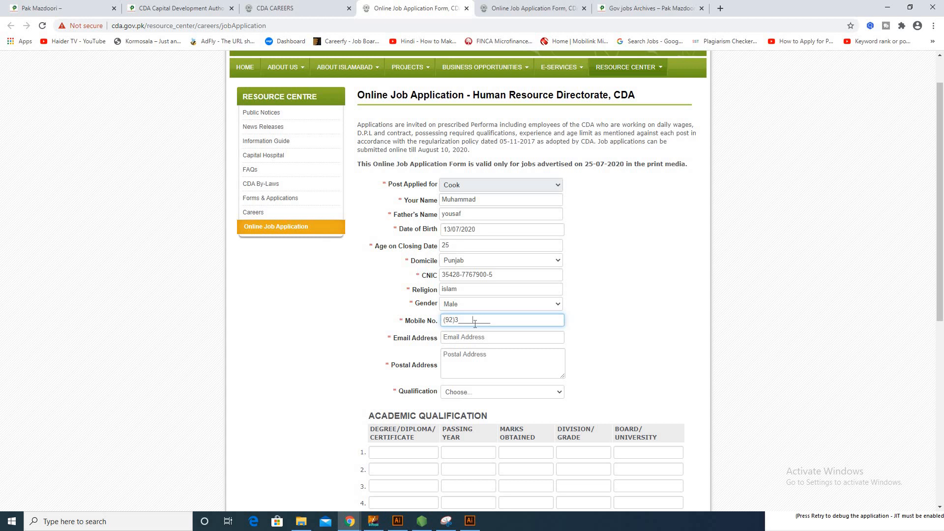
pyautogui.write('03056')
pyautogui.click(478, 336)
pyautogui.click(478, 322)
pyautogui.click(477, 337)
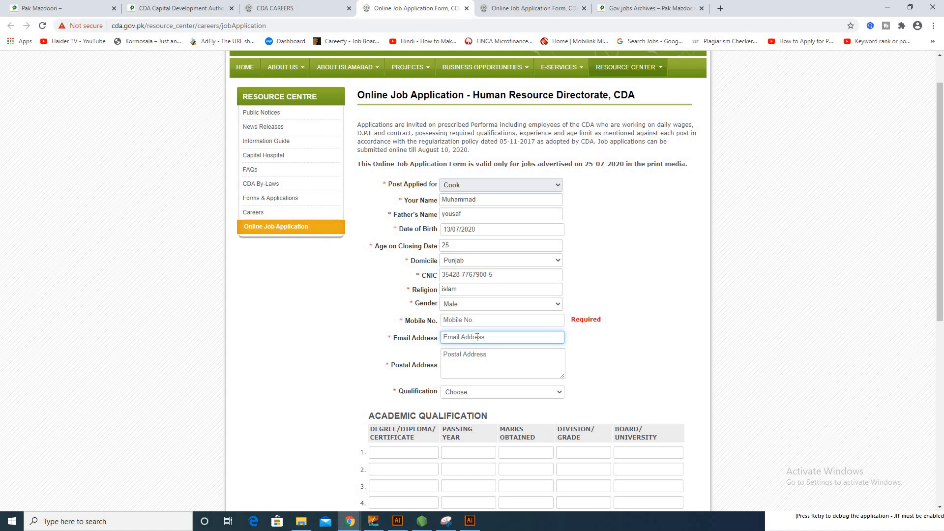
pyautogui.write('hjjj')
pyautogui.click(486, 368)
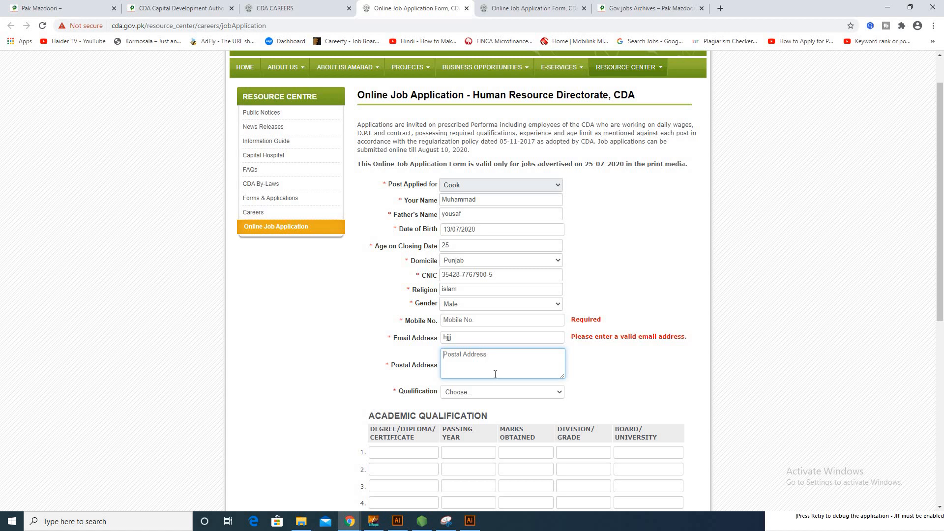
# Choose Primary from the Qualification dropdown.
pyautogui.scroll(-3, 488, 373)
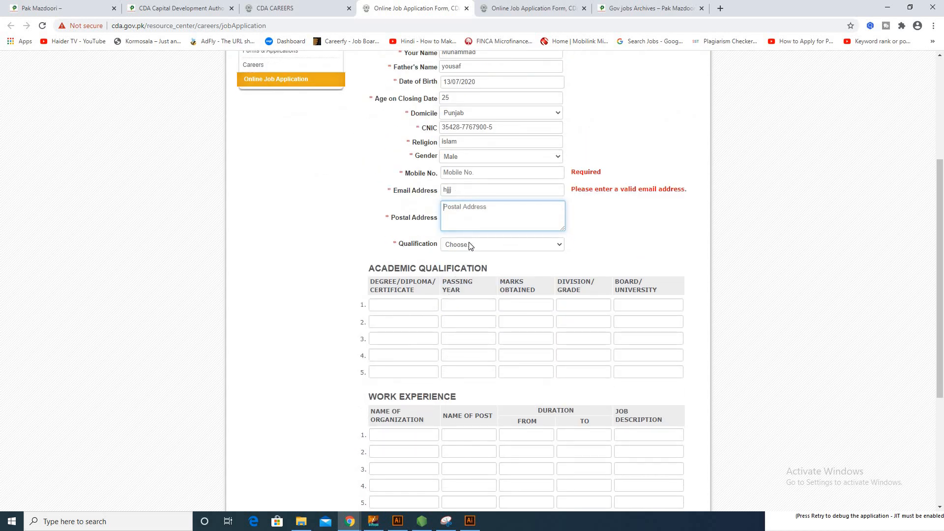
pyautogui.click(468, 245)
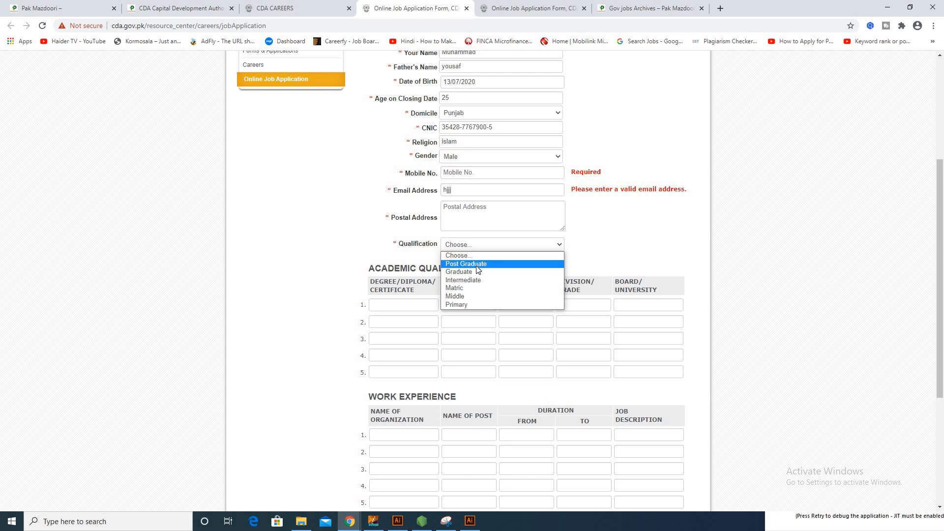
pyautogui.click(456, 305)
pyautogui.scroll(-1, 458, 281)
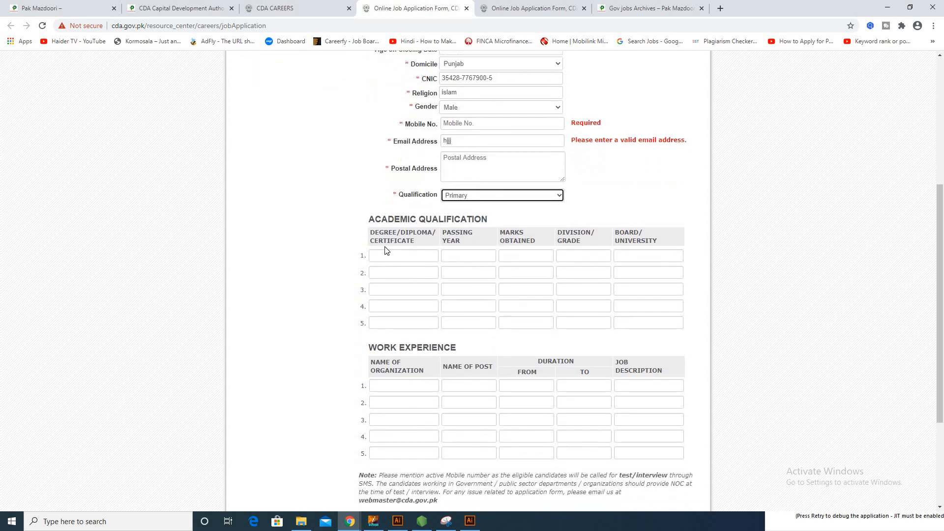
# Check the first Degree row and the Submit Form button, then return to the Pak Mazdoori CDA advert tab.
pyautogui.click(390, 255)
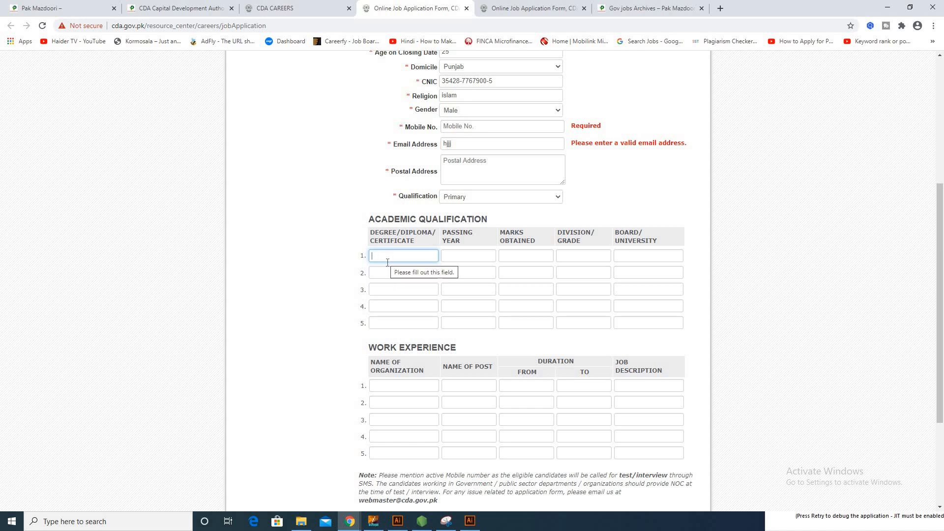
pyautogui.scroll(-2, 388, 262)
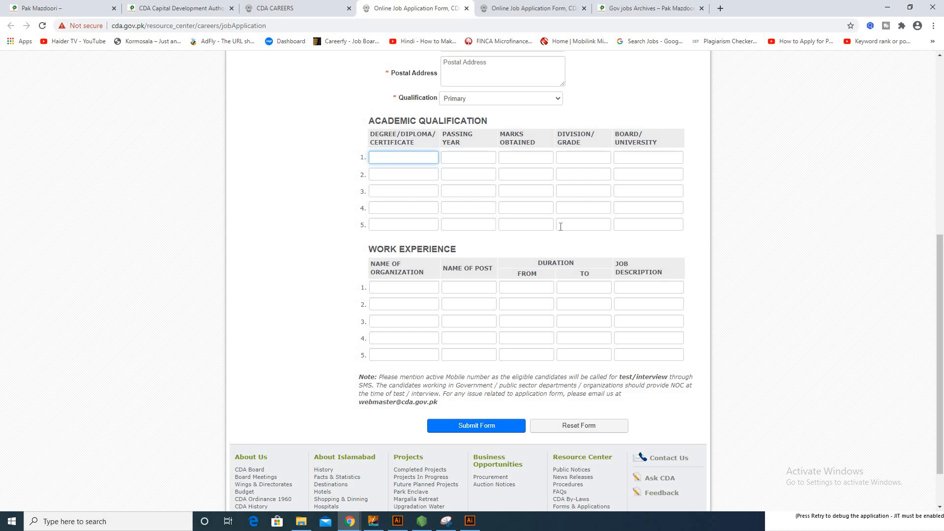
pyautogui.click(174, 8)
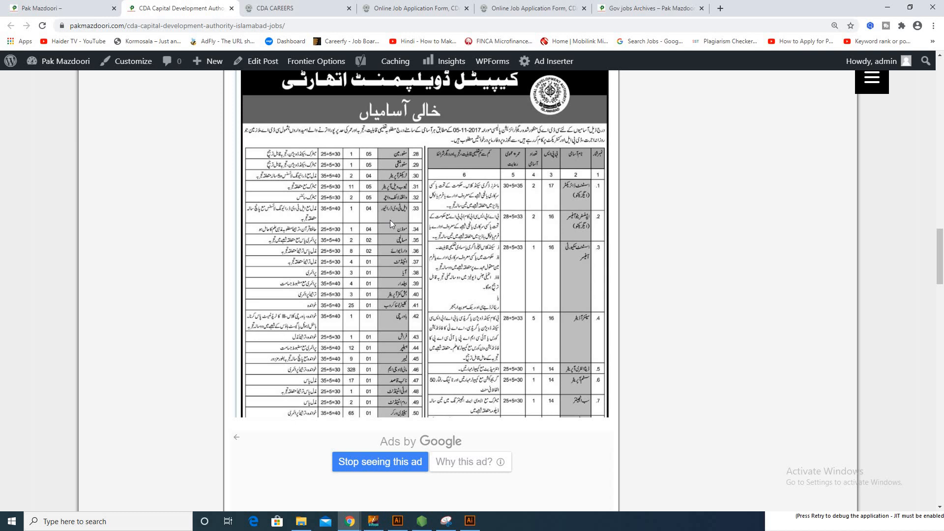
pyautogui.scroll(1, 391, 219)
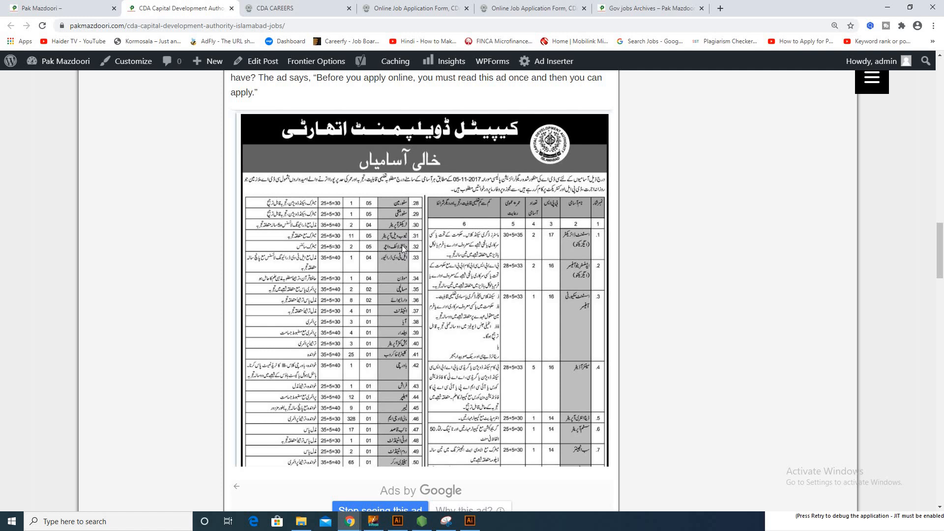
pyautogui.click(622, 524)
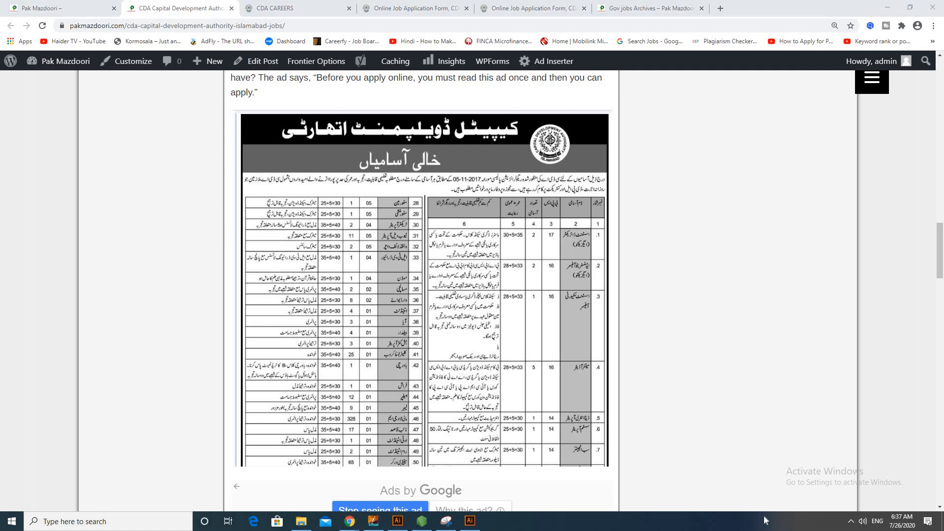
pyautogui.click(850, 521)
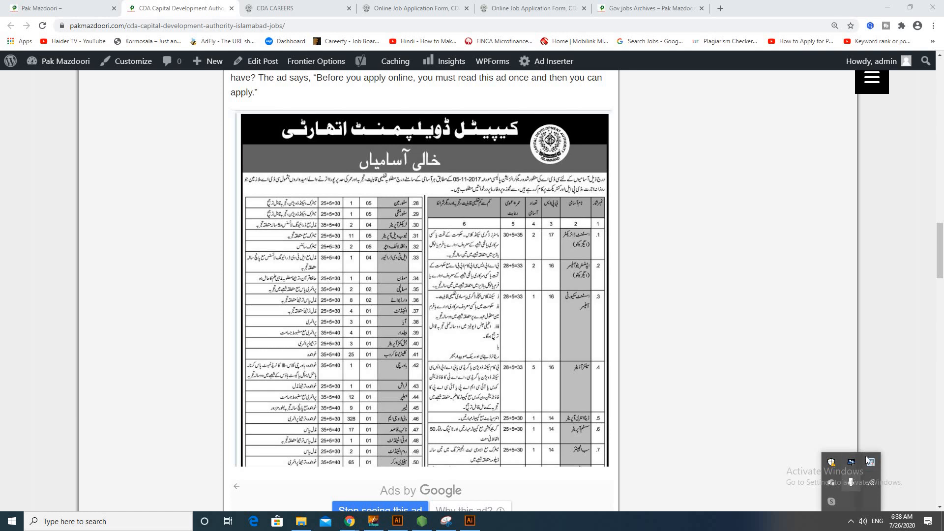